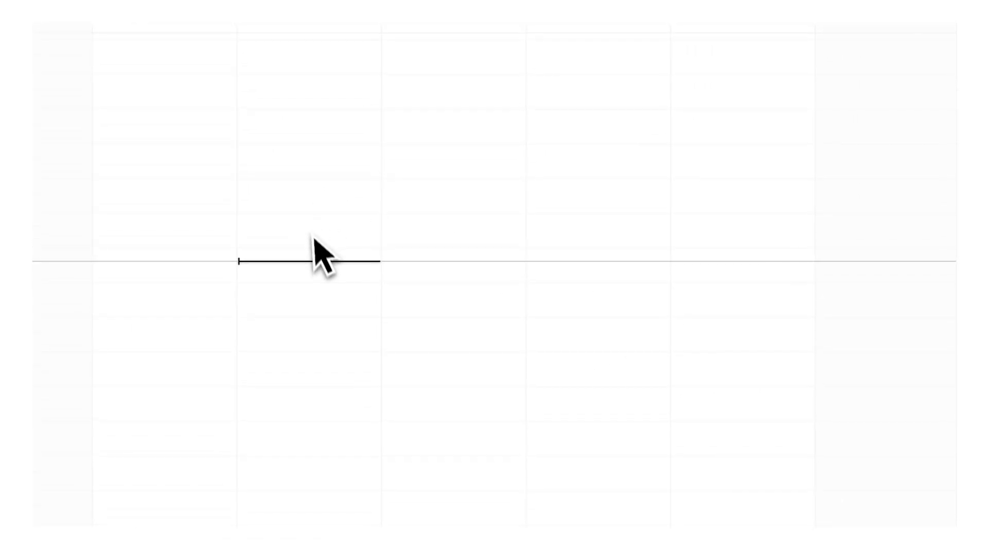
# - Create a "Record Video" event on Tuesday the 19th from 9 to 11:30 AM and check it on the Headquarters page
pyautogui.moveTo(359, 229); pyautogui.dragTo(357, 315)
pyautogui.moveTo(314, 339); pyautogui.dragTo(314, 339)
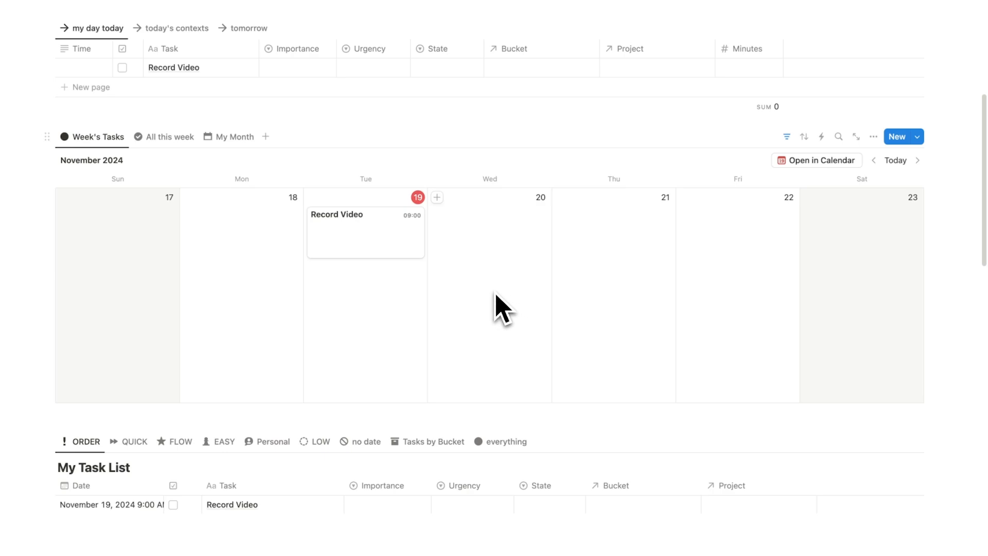
pyautogui.scroll(1, 341, 239)
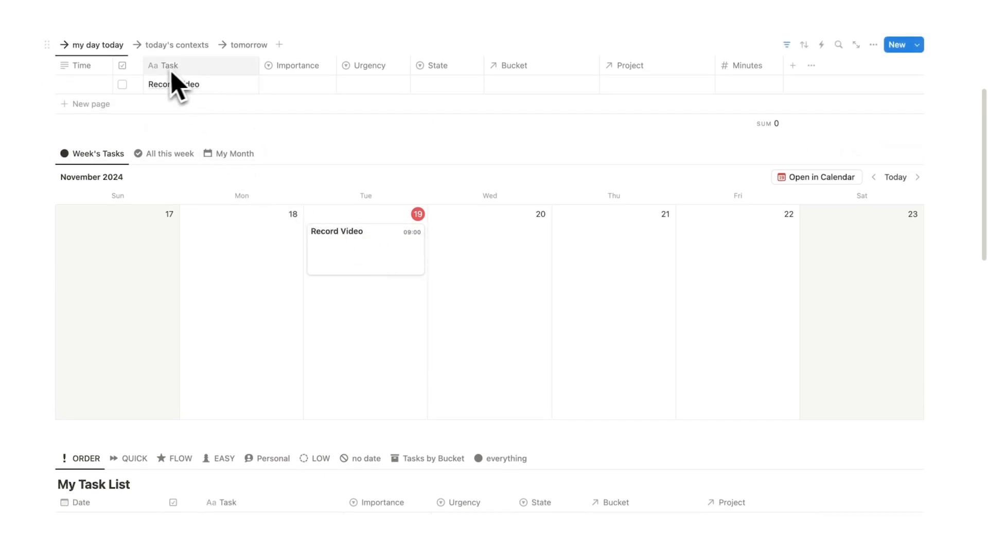
pyautogui.scroll(2, 128, 87)
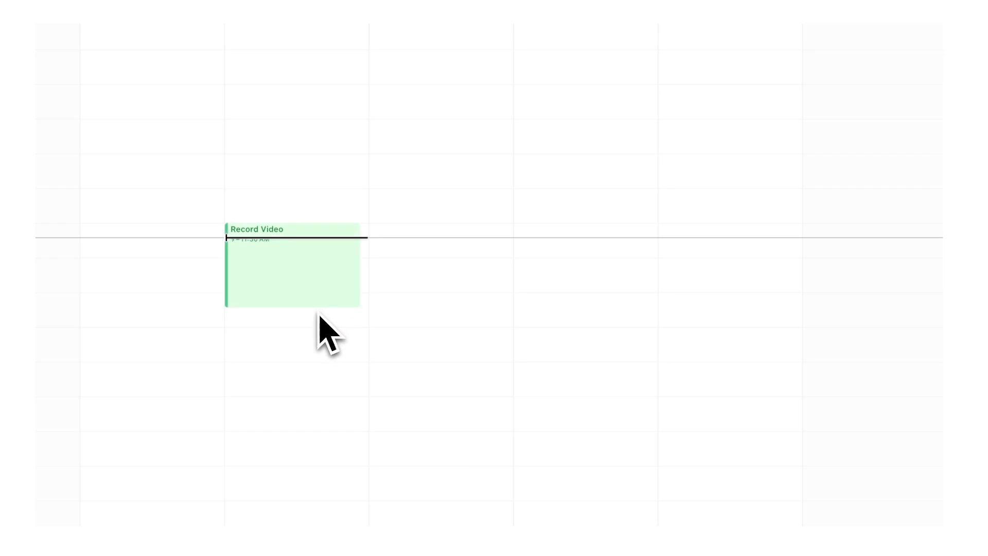
# - Add an event named "Blah blah" on Tuesday the 19th from 11:30 AM to 2 PM in the calendar
pyautogui.moveTo(319, 314); pyautogui.dragTo(324, 353)
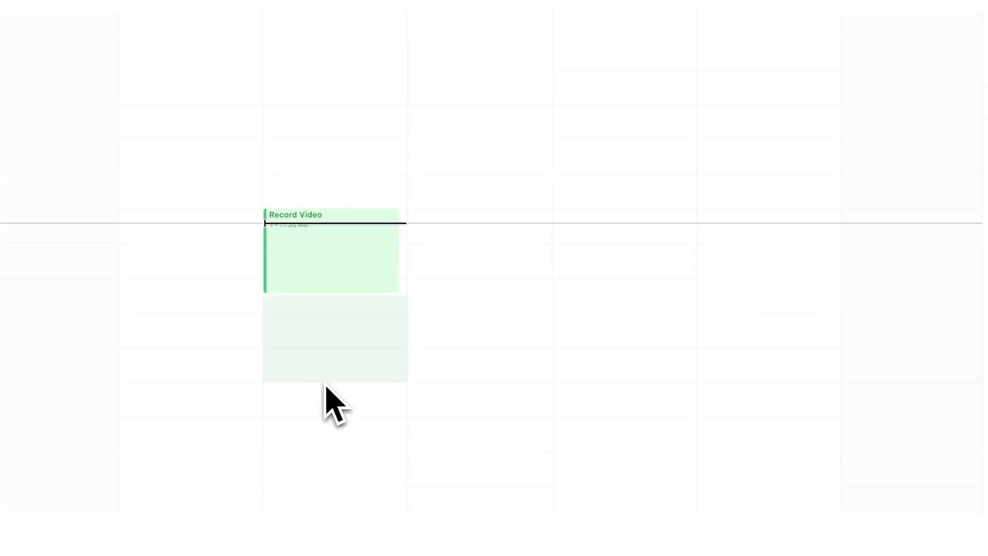
pyautogui.moveTo(325, 385); pyautogui.dragTo(327, 380)
pyautogui.write('Blah blah')
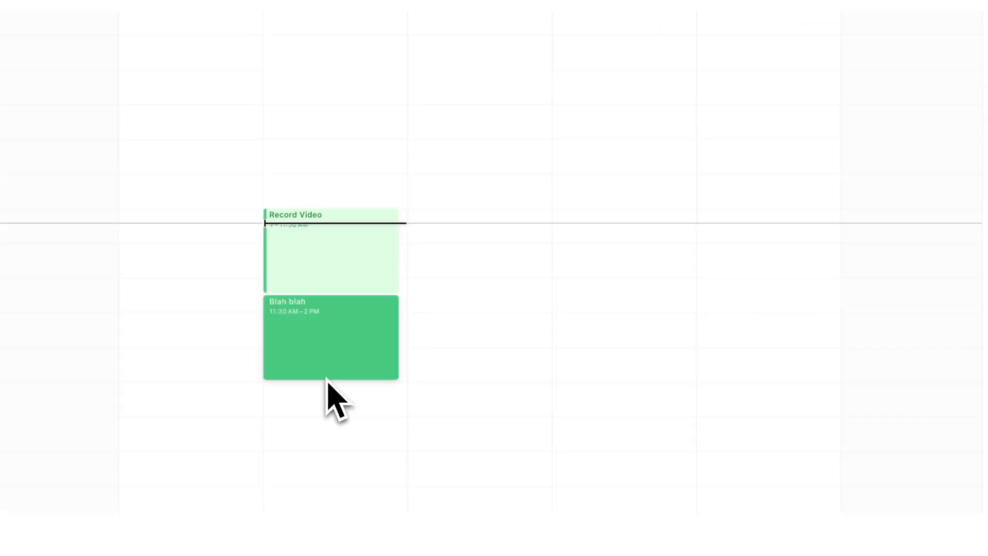
pyautogui.press('Return')
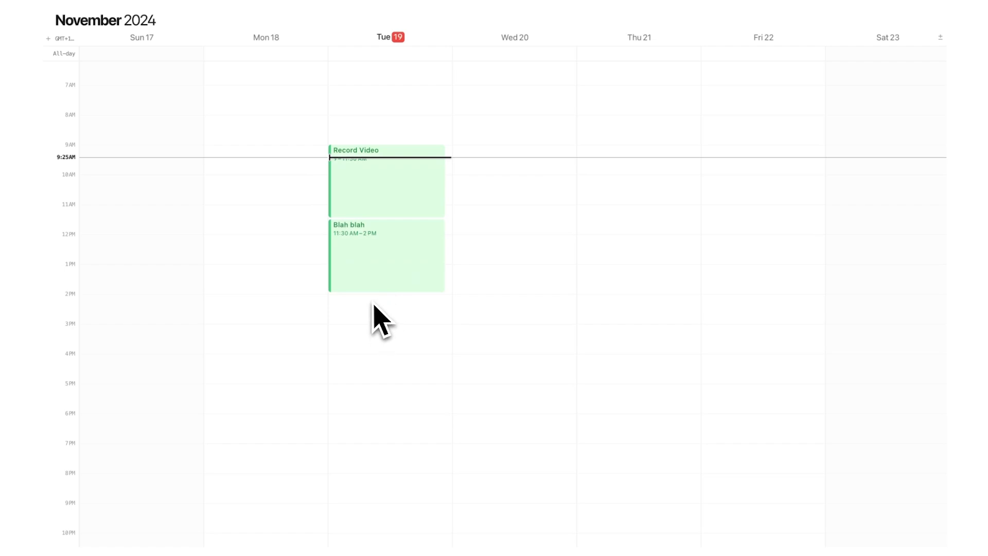
# - Add an event named "Blah blah blah" on Tuesday the 19th from 2 to 4 PM in the calendar
pyautogui.moveTo(373, 305); pyautogui.dragTo(383, 365)
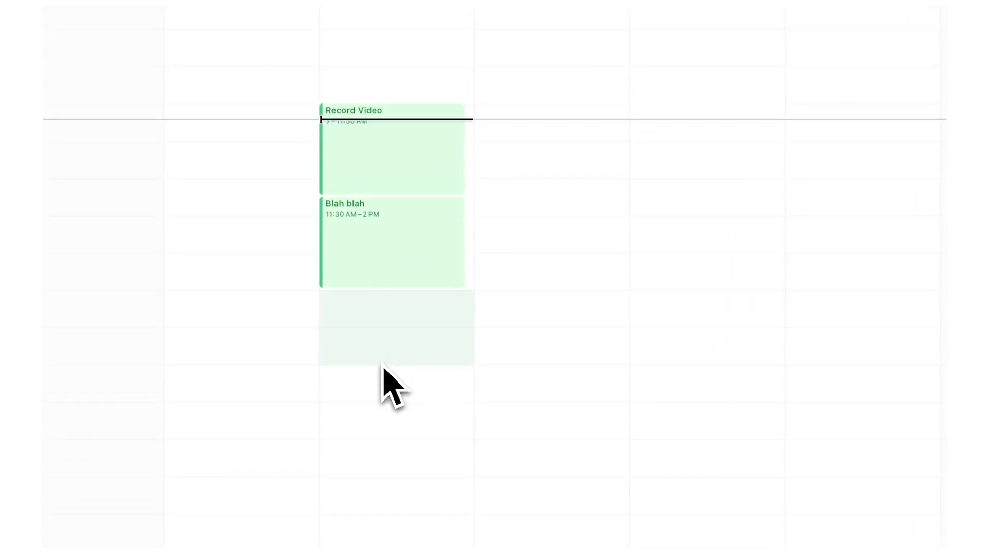
pyautogui.write('Blah blah blah')
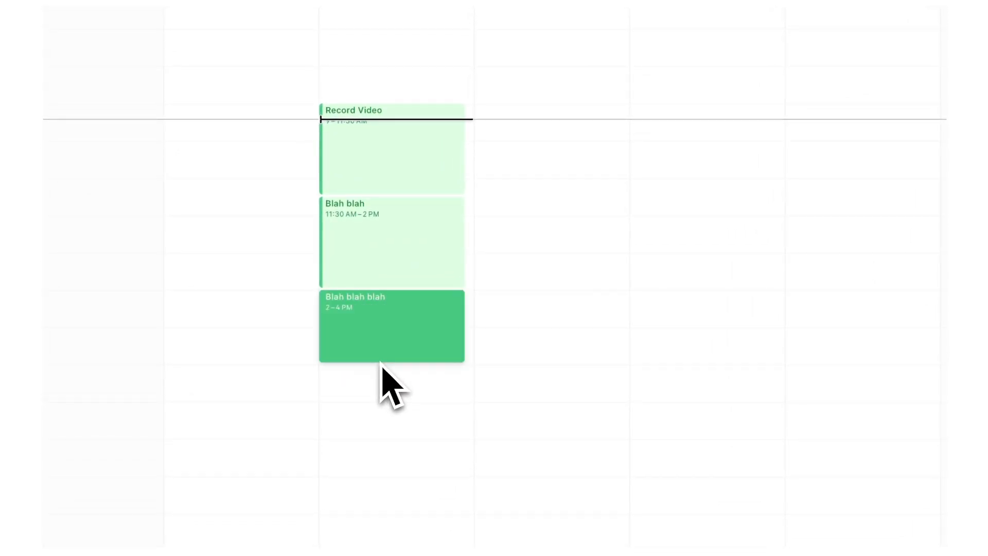
pyautogui.press('Return')
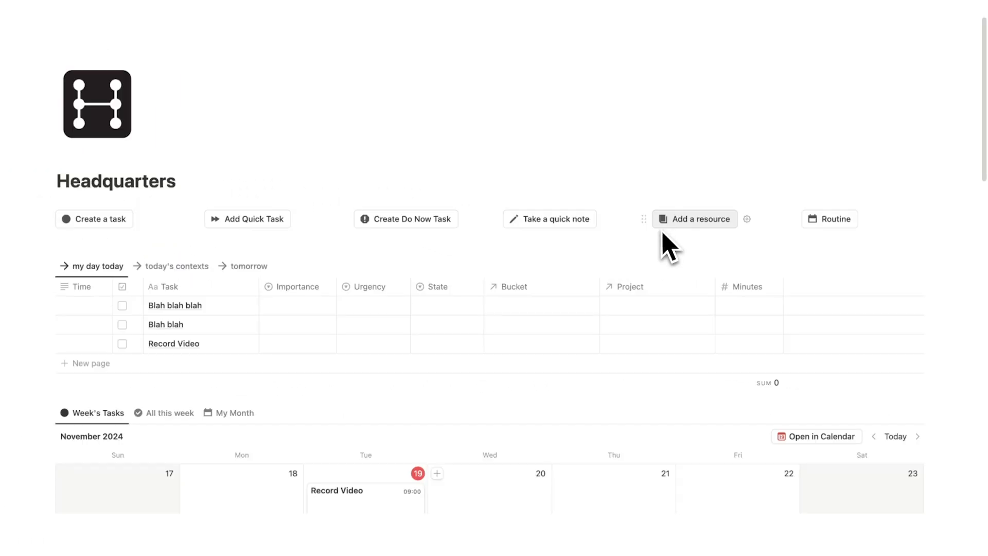
# - Create a quick note from the Headquarters page titled "i like to take notes"
pyautogui.click(555, 223)
pyautogui.write('i like')
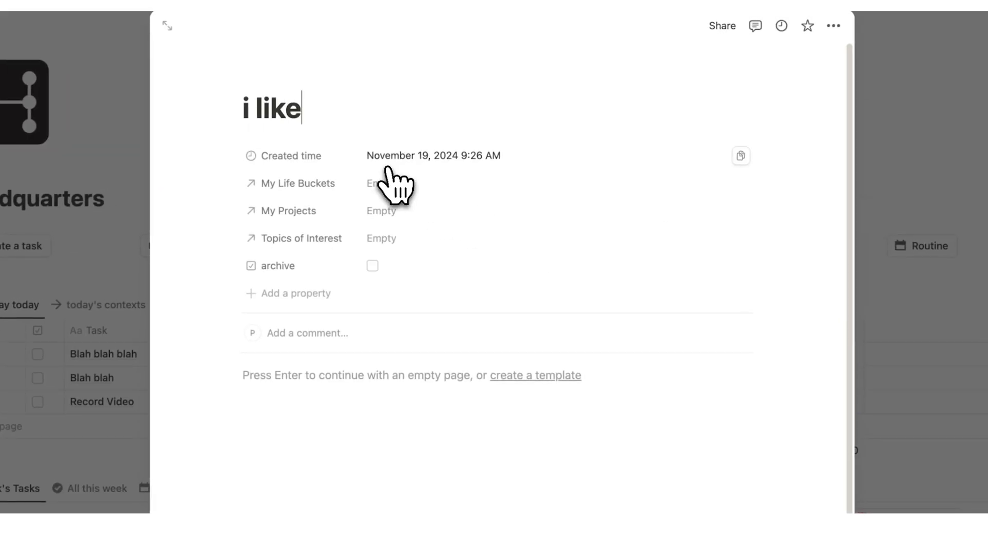
pyautogui.write(' to take notes')
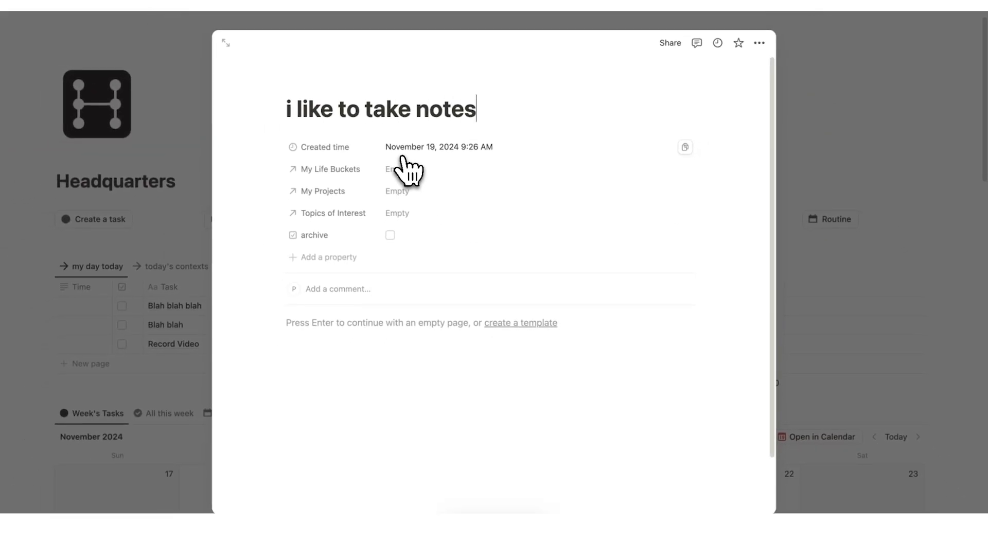
# - Create a project named "this video" from the note's My Projects property and link it to the note
pyautogui.click(404, 191)
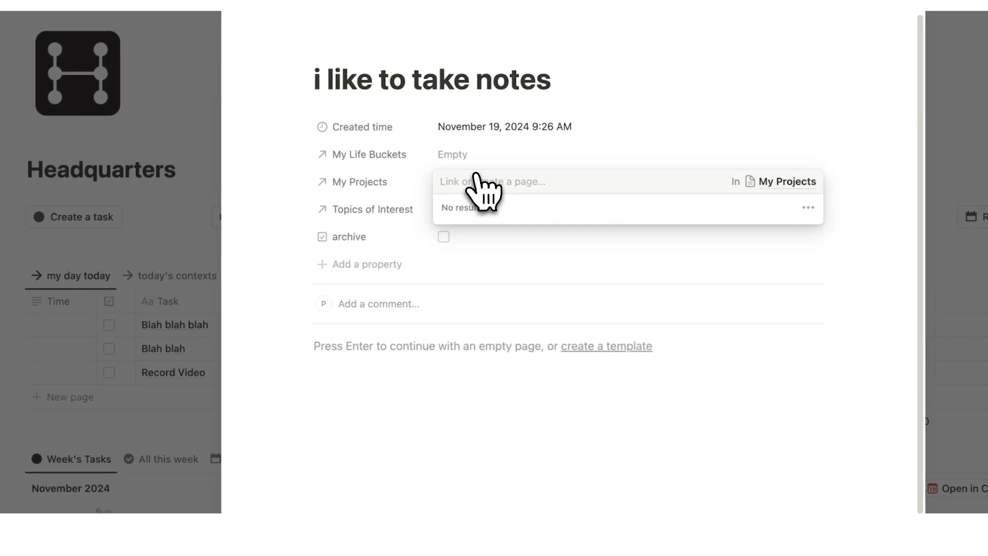
pyautogui.write('this vid')
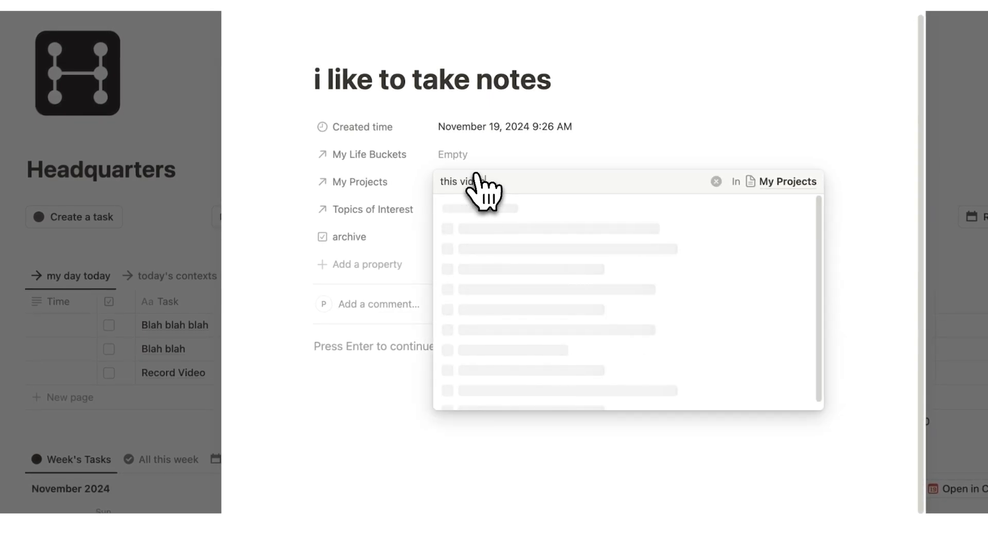
pyautogui.click(487, 232)
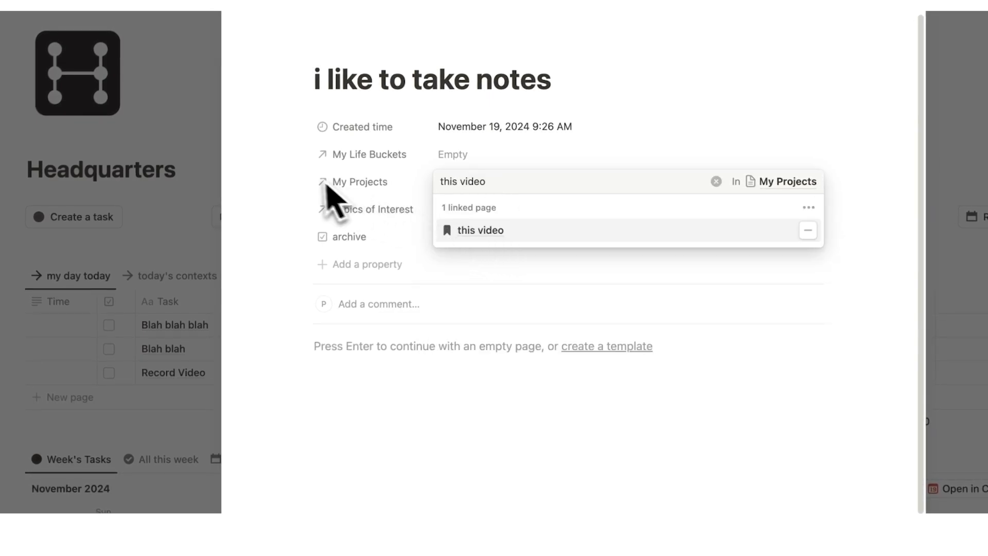
pyautogui.press('Escape')
# - Assign the note to the Business life bucket, write "notes are really cool!" in its body, and close it
pyautogui.click(453, 154)
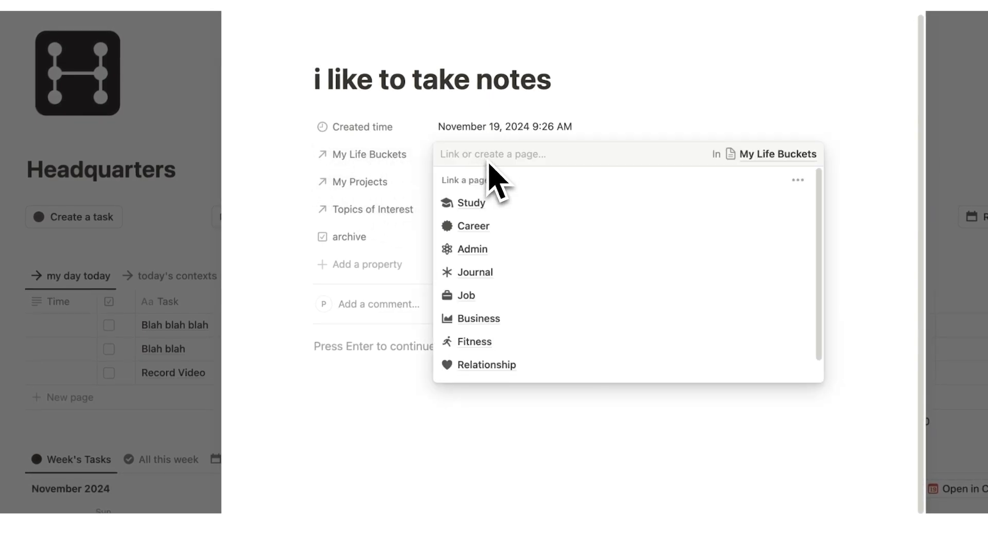
pyautogui.click(509, 319)
pyautogui.click(249, 214)
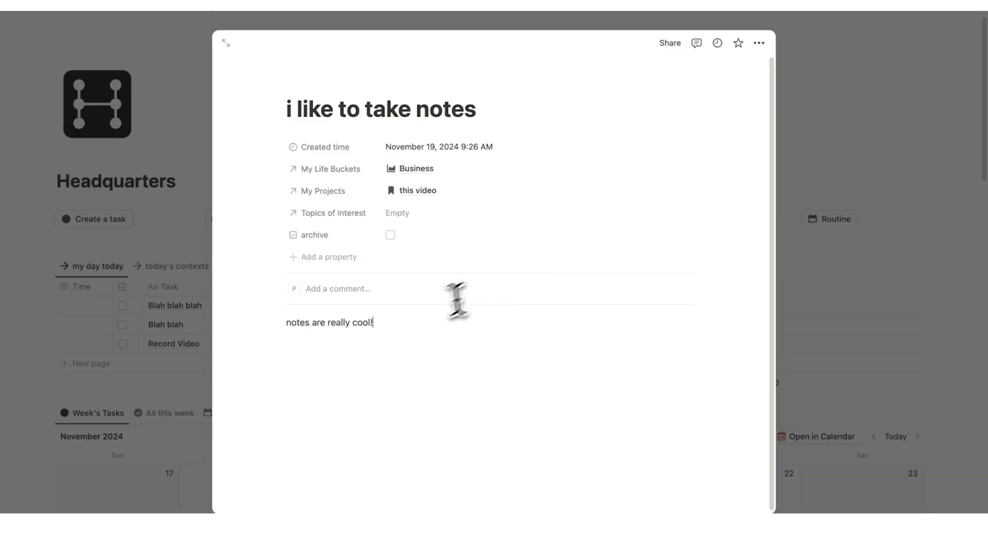
pyautogui.moveTo(443, 337); pyautogui.dragTo(317, 350)
pyautogui.click(221, 247)
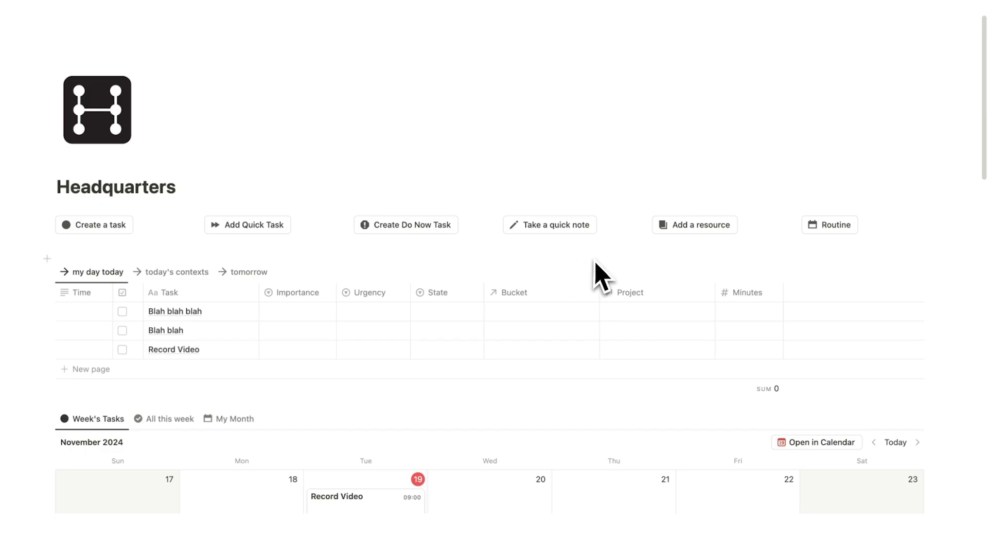
# - Open the "this video" project from My Projects and add a note named "i should take a note" to it
pyautogui.scroll(-15, 558, 245)
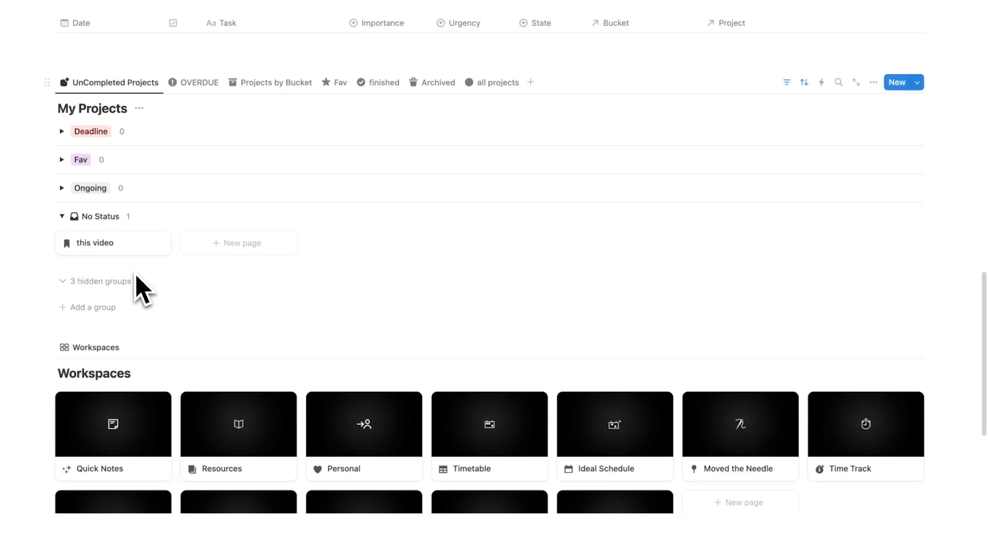
pyautogui.click(126, 249)
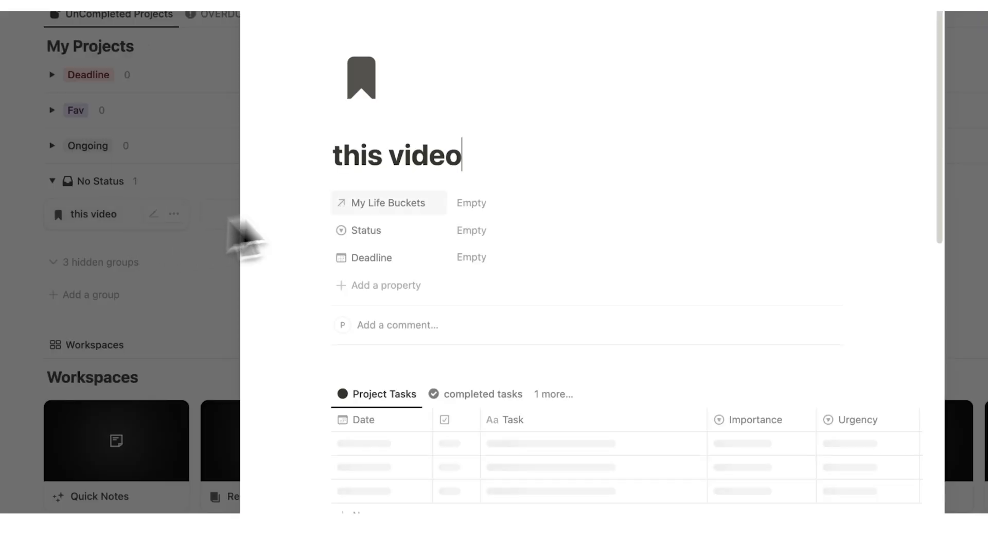
pyautogui.scroll(-7, 423, 183)
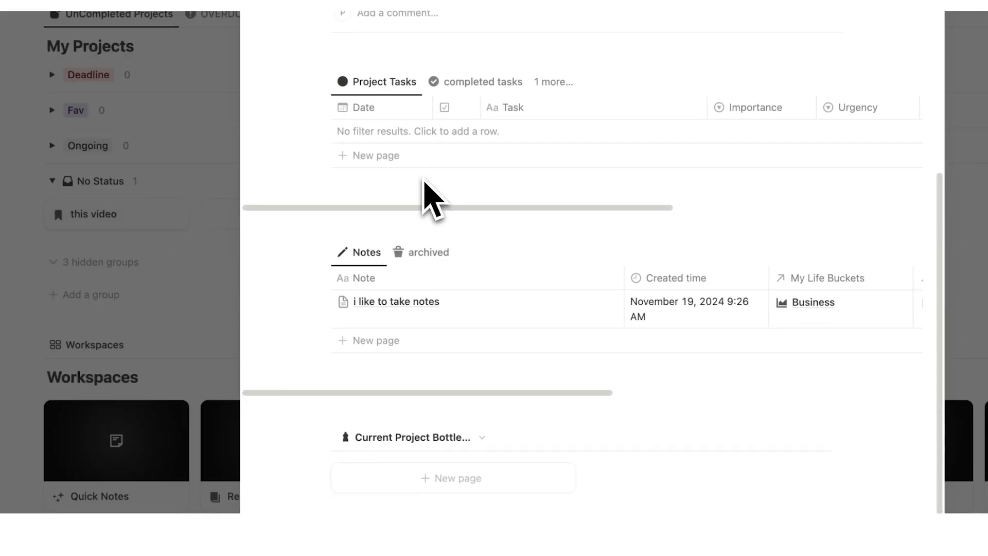
pyautogui.click(389, 288)
pyautogui.write('i sho')
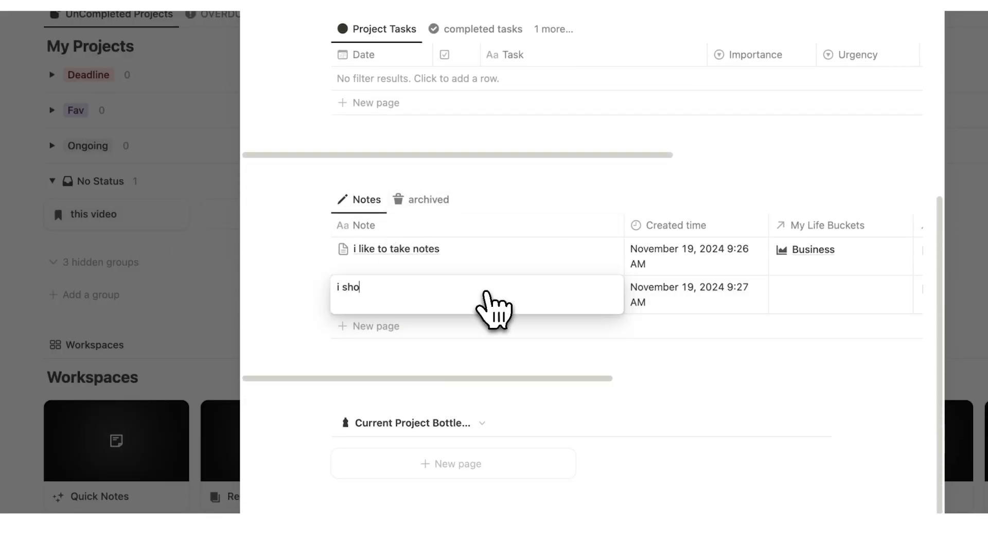
pyautogui.write('uld take a')
pyautogui.write(' note')
pyautogui.press('Return')
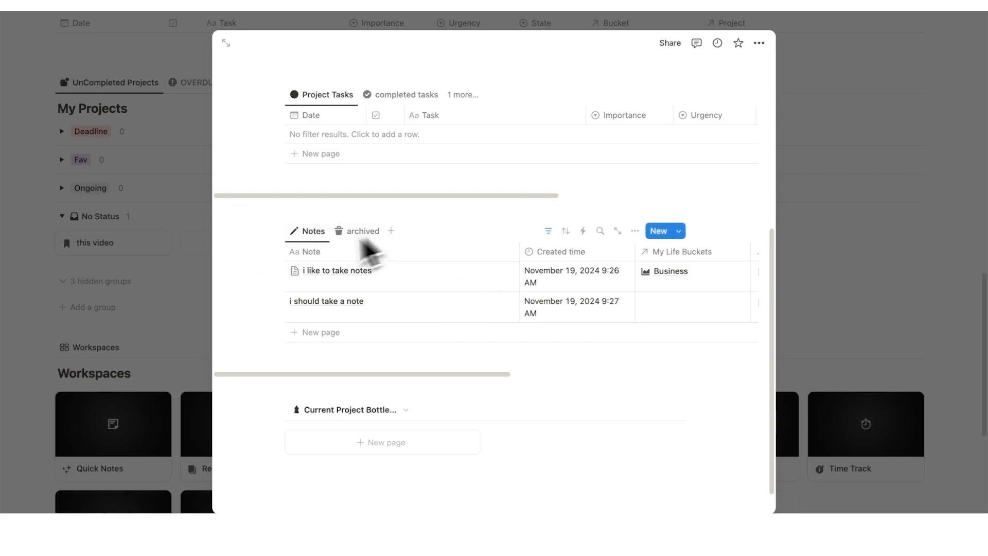
# - Add two tasks named "task 1" and "task 2" to the Project Tasks of the "this video" project
pyautogui.scroll(3, 399, 366)
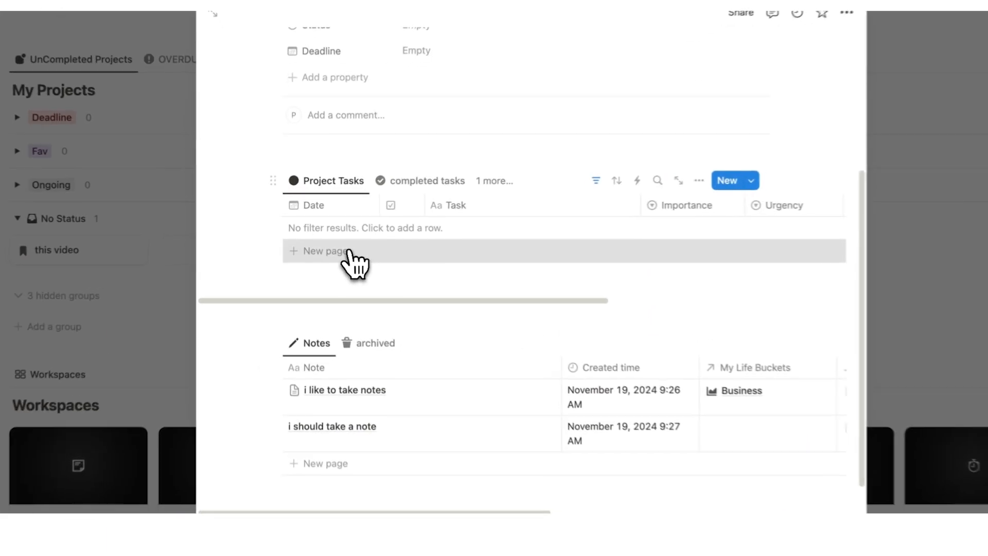
pyautogui.click(349, 253)
pyautogui.write('task 1')
pyautogui.press('Return')
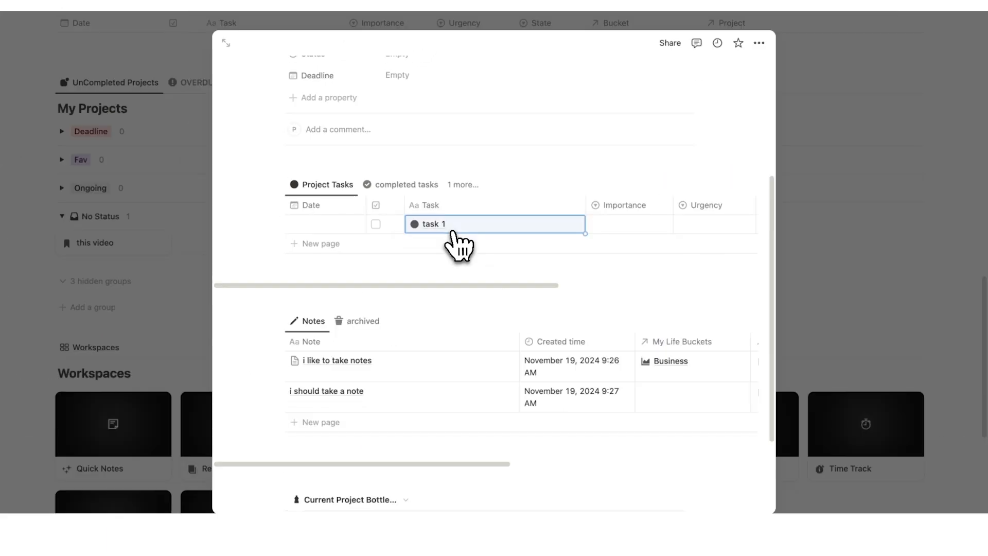
pyautogui.click(454, 236)
pyautogui.write('task 2')
pyautogui.press('Return')
pyautogui.scroll(-1, 466, 231)
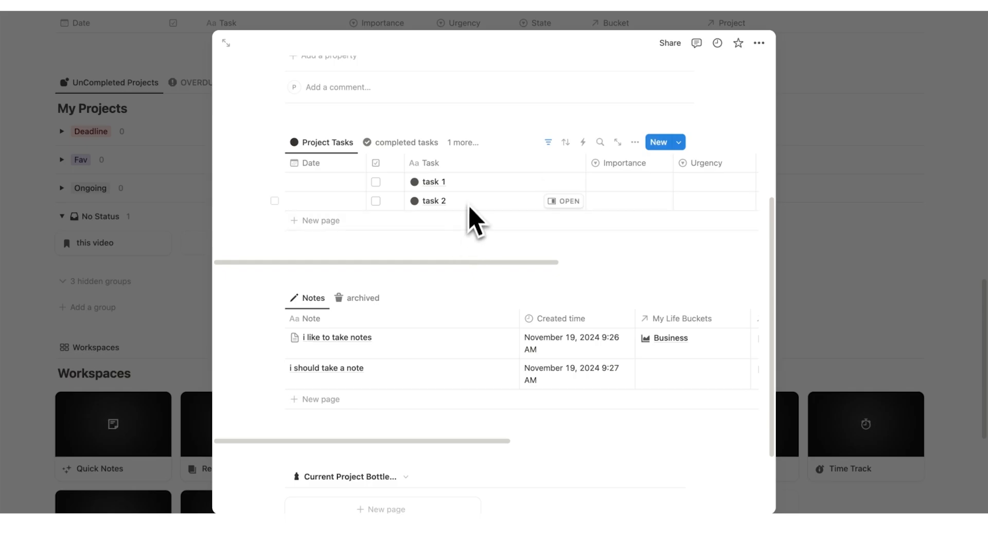
pyautogui.scroll(-3, 470, 203)
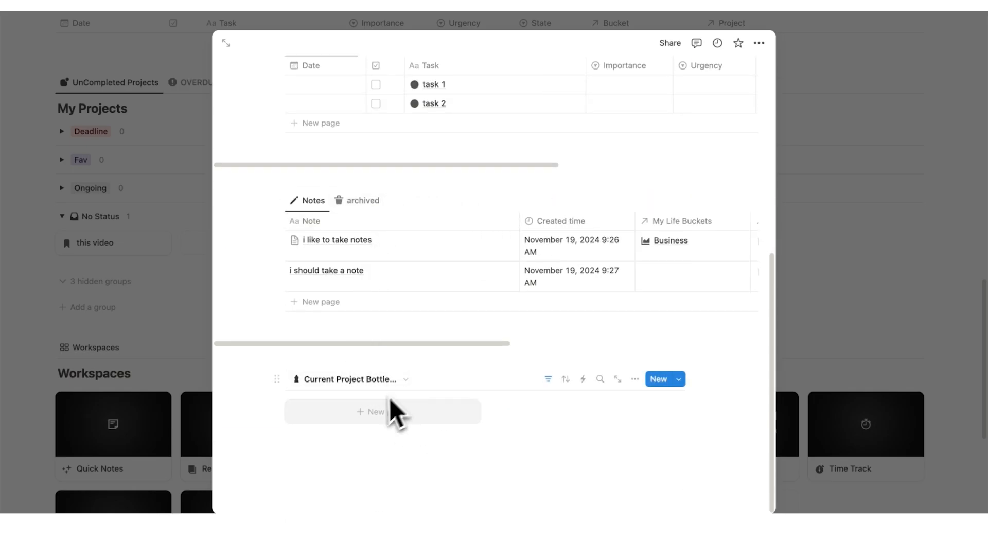
pyautogui.scroll(5, 393, 411)
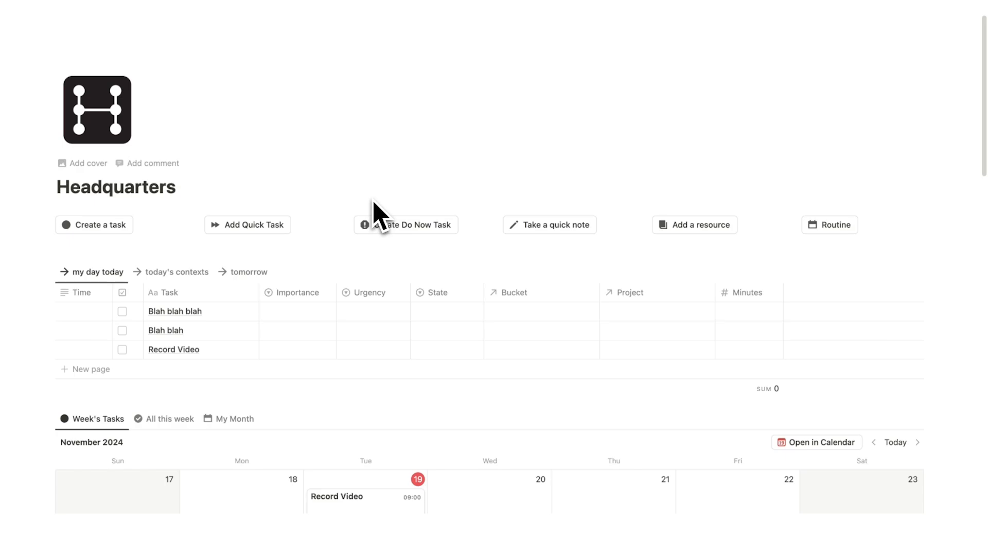
# - Add a formula property "Cal" to the Record Video task using dateBetween(dateEnd(Date), dateStart(Date), "minutes")
pyautogui.scroll(-13, 396, 208)
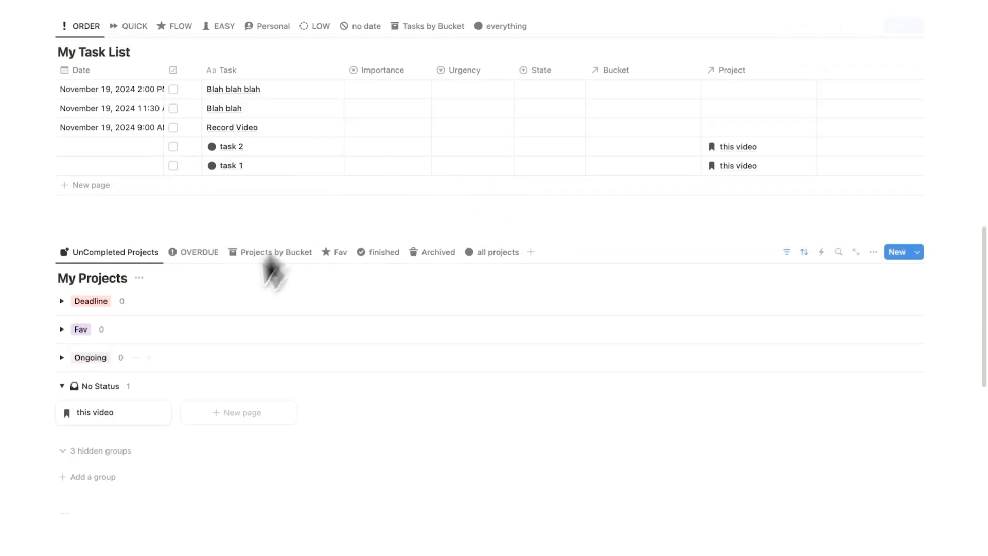
pyautogui.scroll(13, 544, 384)
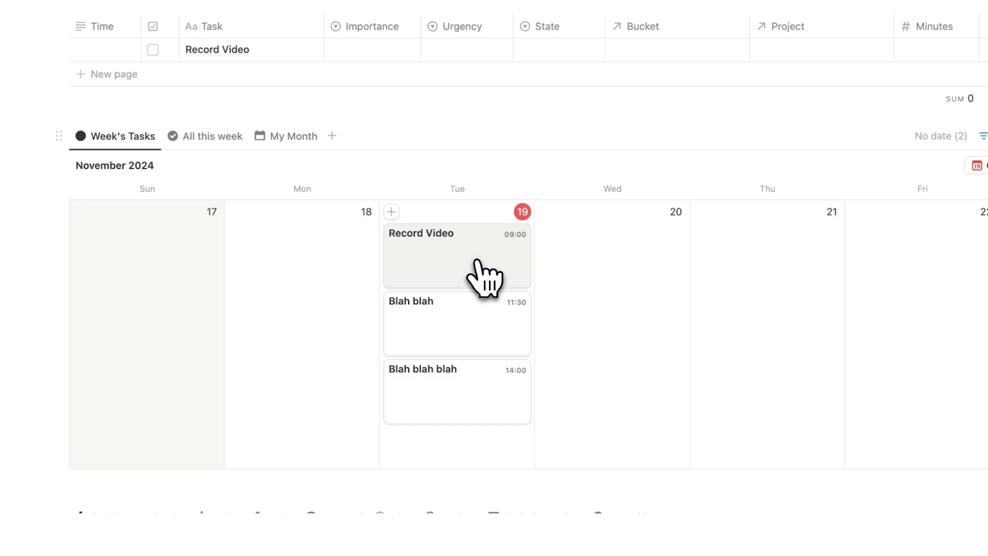
pyautogui.click(476, 262)
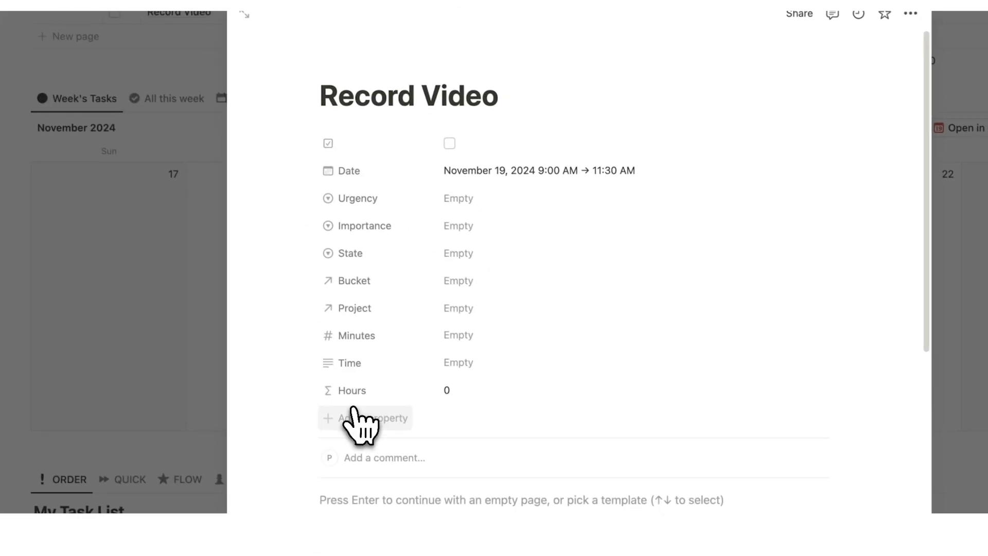
pyautogui.click(354, 413)
pyautogui.scroll(-3, 372, 446)
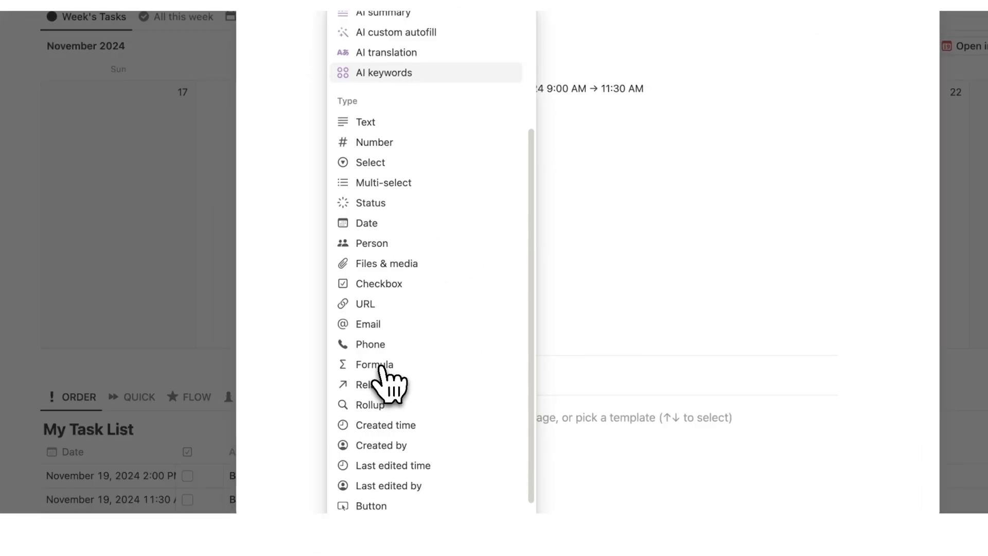
pyautogui.click(374, 364)
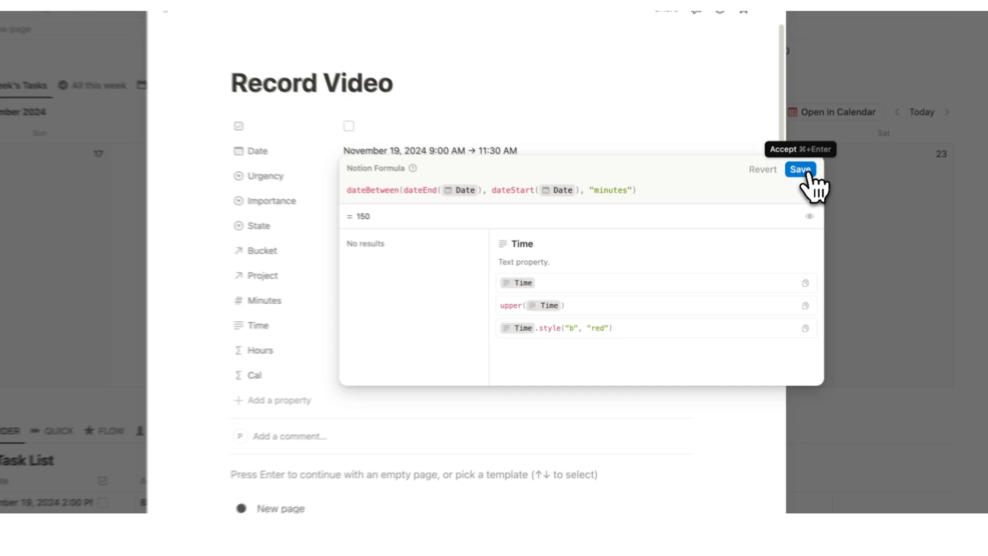
pyautogui.click(987, 114)
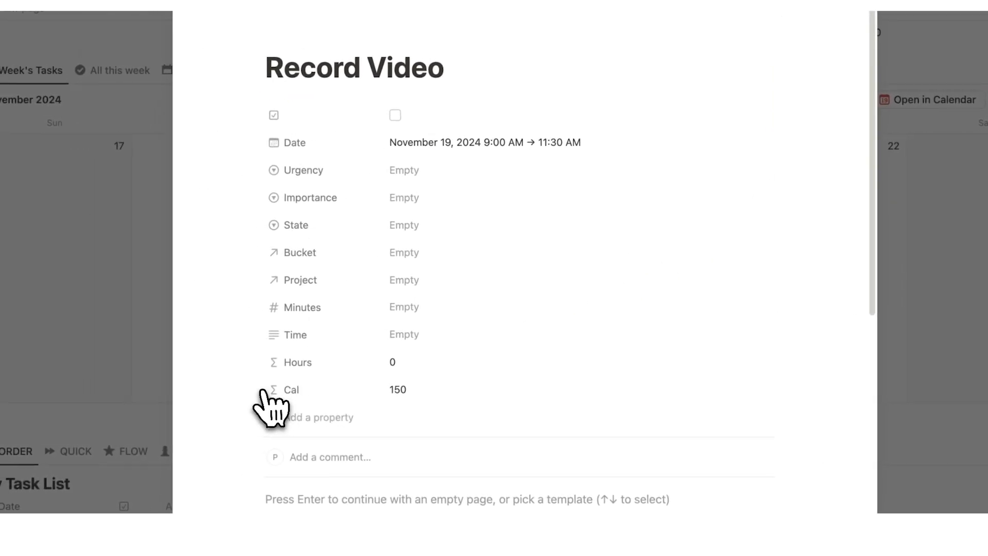
pyautogui.moveTo(274, 394); pyautogui.dragTo(411, 187)
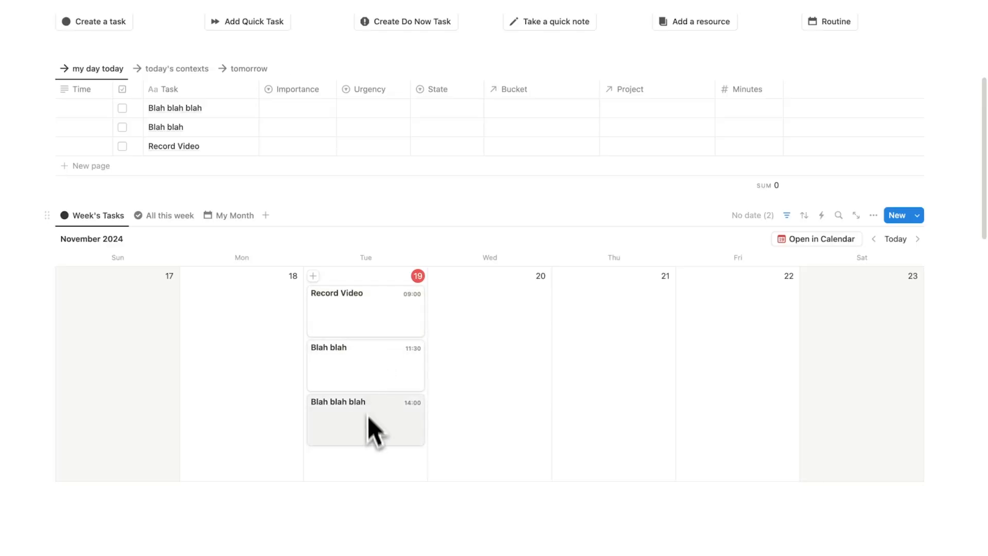
pyautogui.scroll(1, 368, 431)
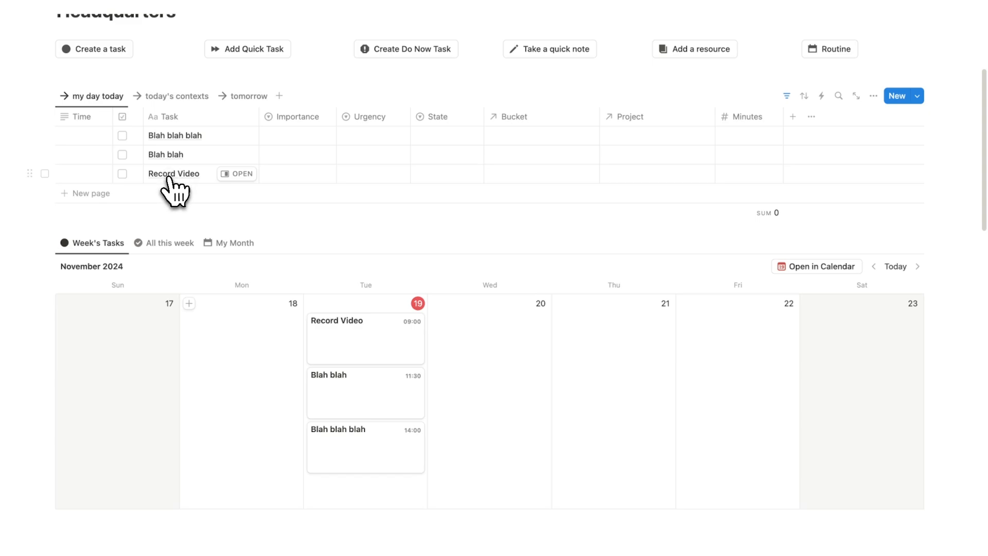
# - Assign the three tasks in my day today to the Career bucket and a new project named "New Job"
pyautogui.click(544, 136)
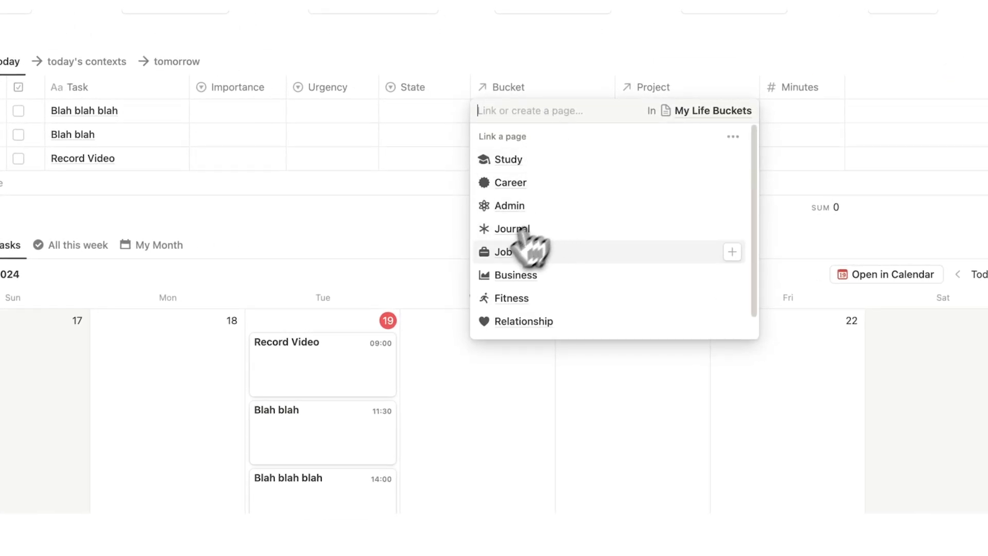
pyautogui.click(541, 182)
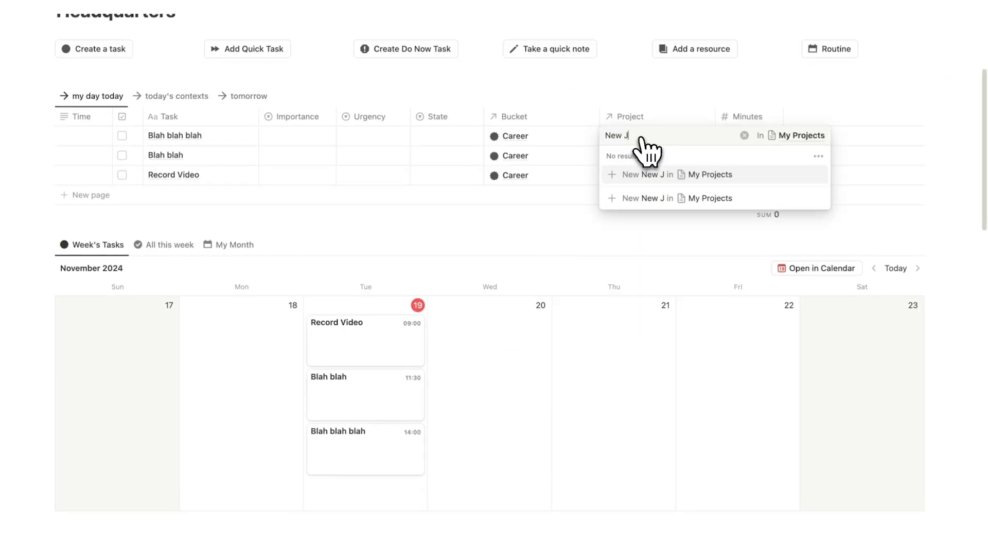
pyautogui.write('ob')
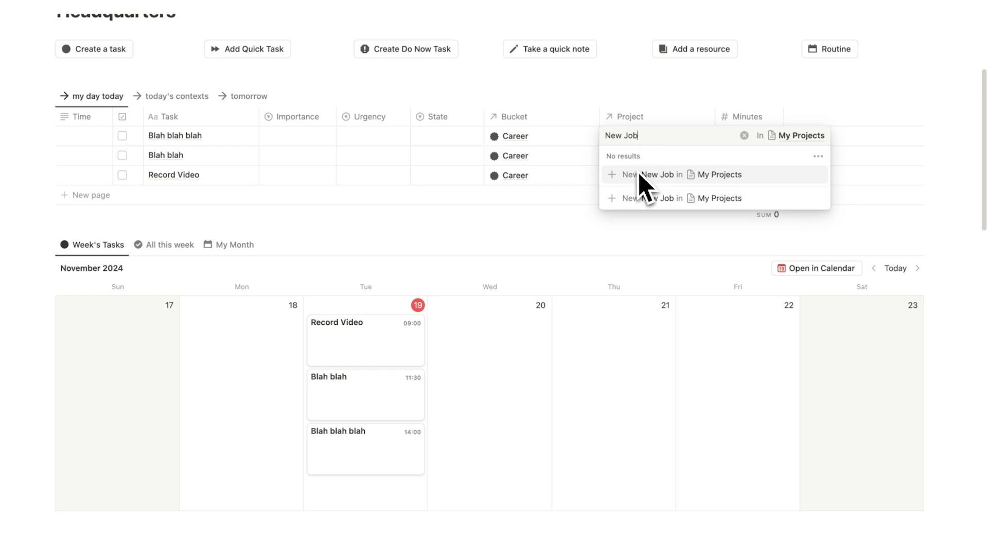
pyautogui.click(653, 198)
# - Mark all three of today's tasks as done and show the All this week calendar view
pyautogui.scroll(-15, 461, 220)
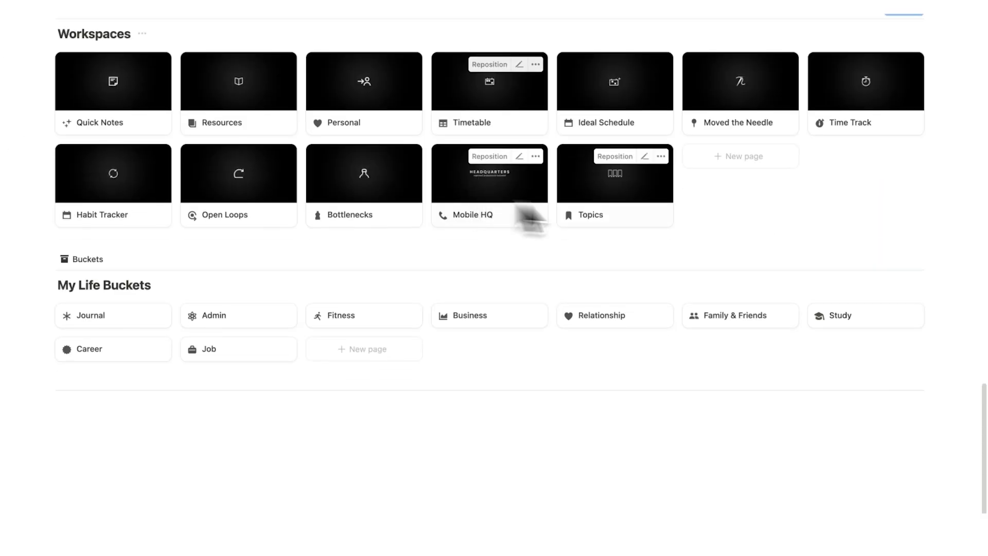
pyautogui.scroll(15, 761, 258)
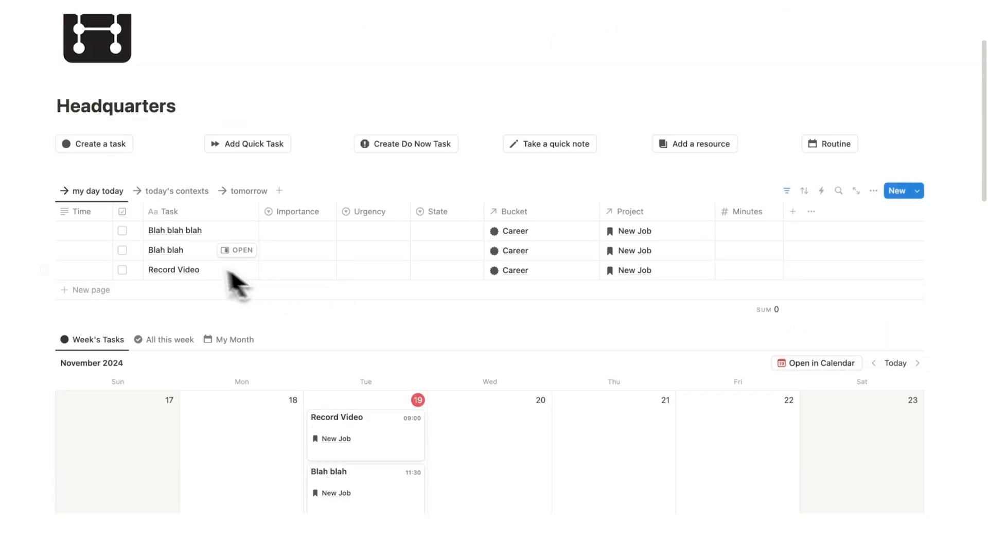
pyautogui.click(122, 230)
pyautogui.click(122, 250)
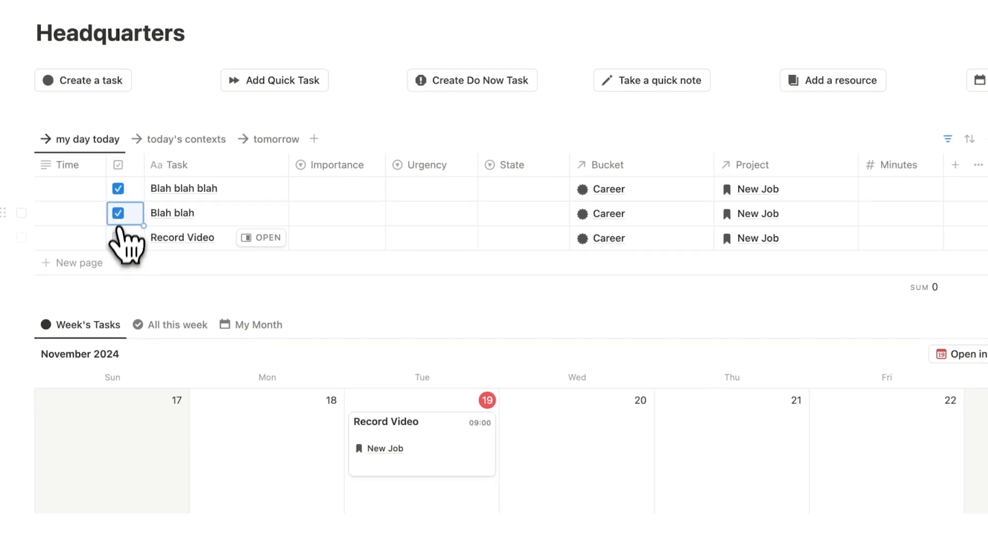
pyautogui.click(122, 270)
pyautogui.scroll(-5, 592, 443)
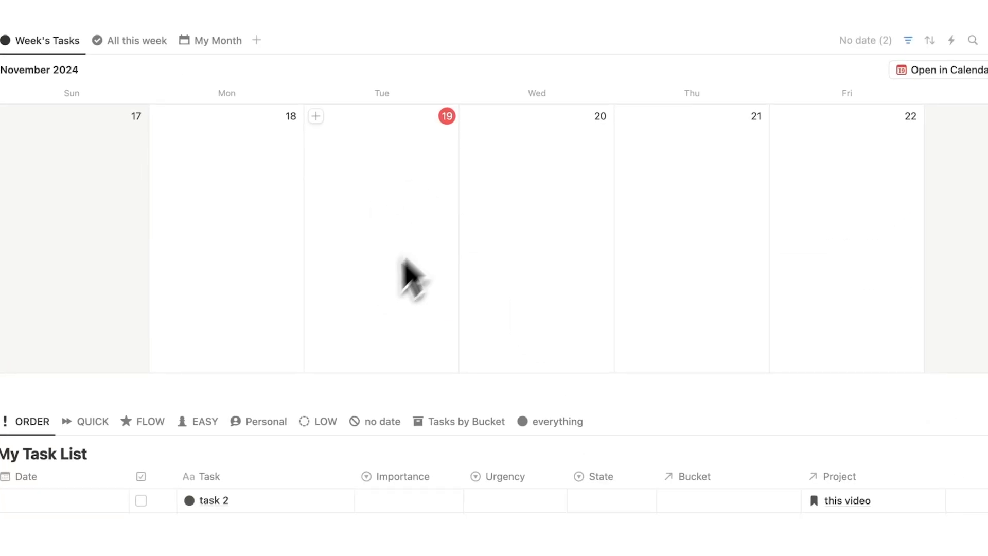
pyautogui.click(160, 45)
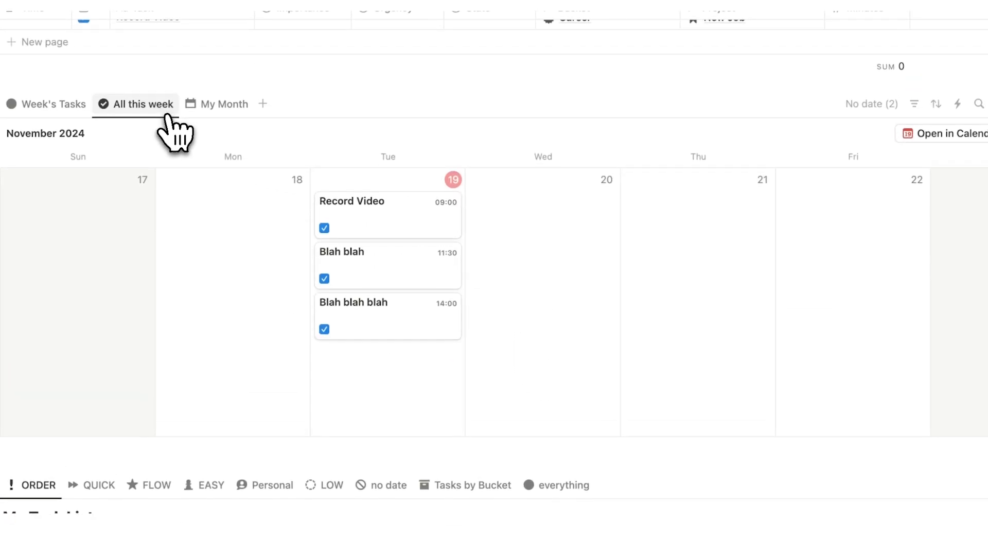
# - Open the Time Track workspace as a full page and bring the Career group into view
pyautogui.scroll(-10, 623, 296)
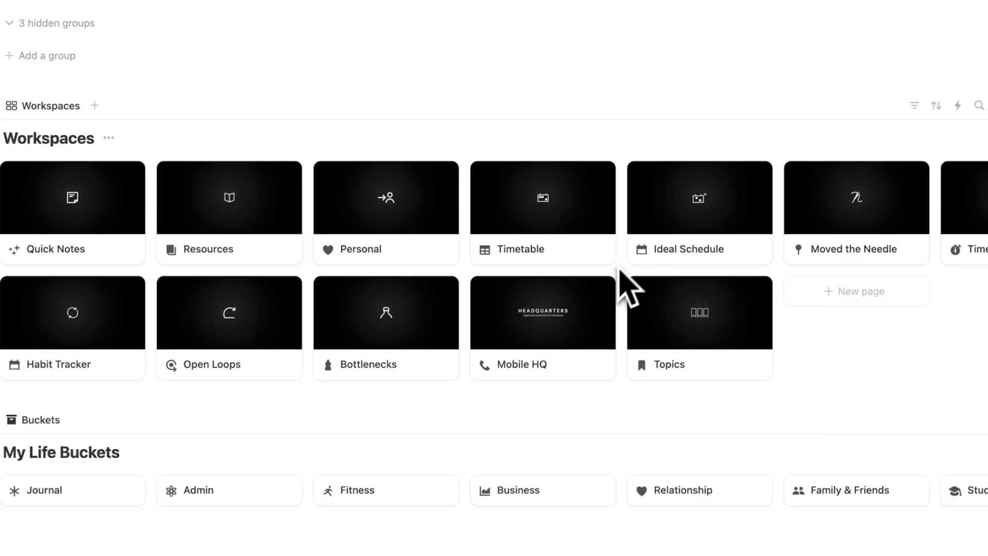
pyautogui.click(868, 221)
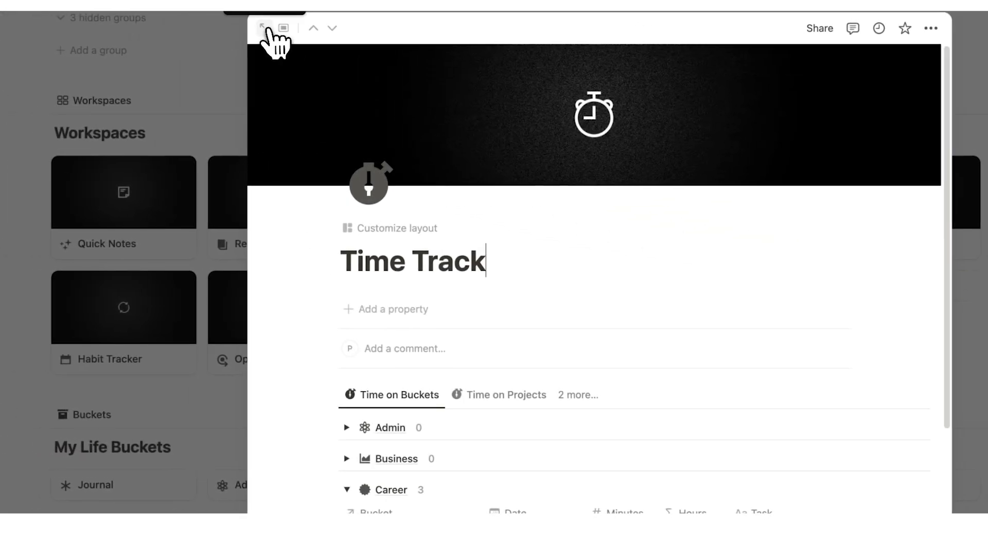
pyautogui.click(76, 19)
pyautogui.scroll(-3, 308, 249)
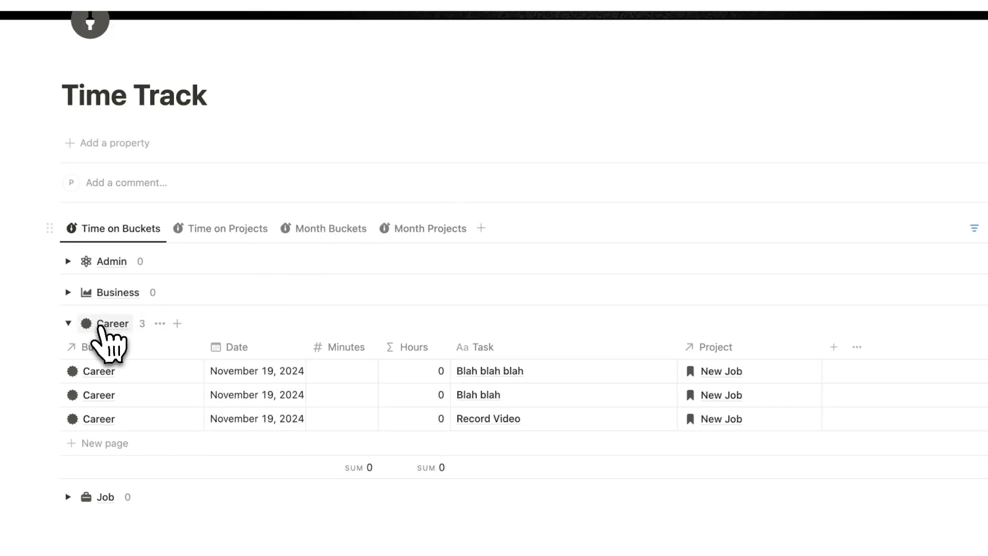
pyautogui.scroll(-2, 111, 393)
pyautogui.scroll(-2, 325, 348)
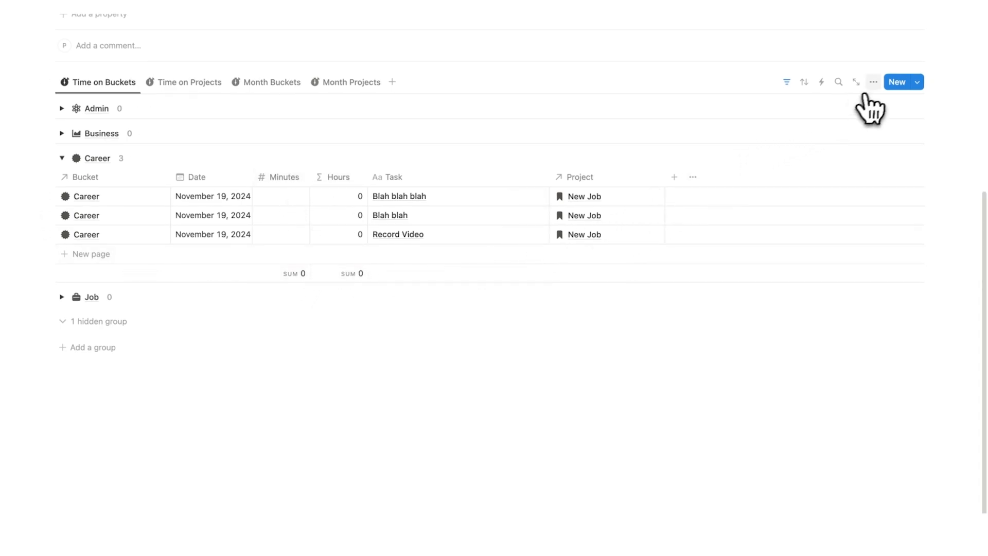
# - Show the Cal property in the Time on Buckets table and place its column between Date and Minutes
pyautogui.click(873, 82)
pyautogui.click(875, 190)
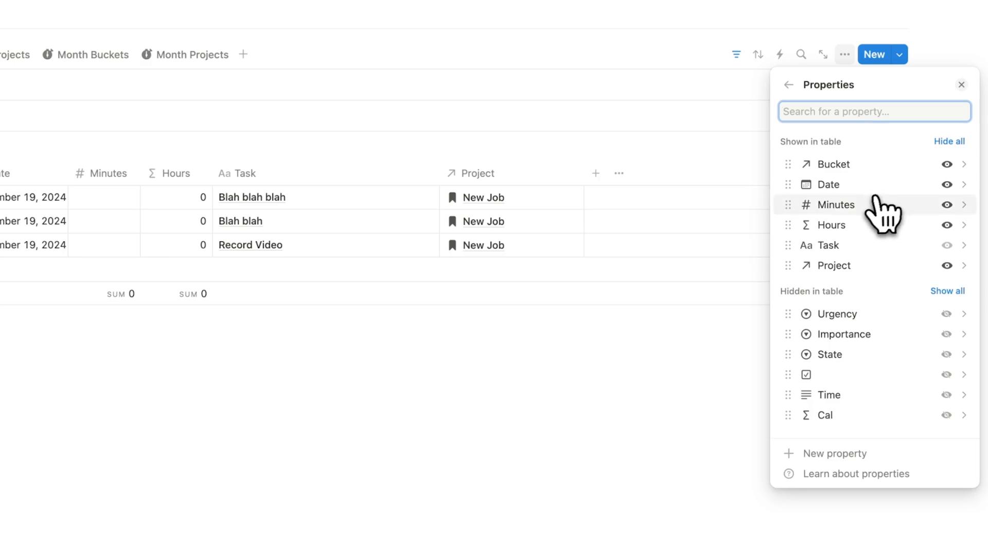
pyautogui.click(946, 392)
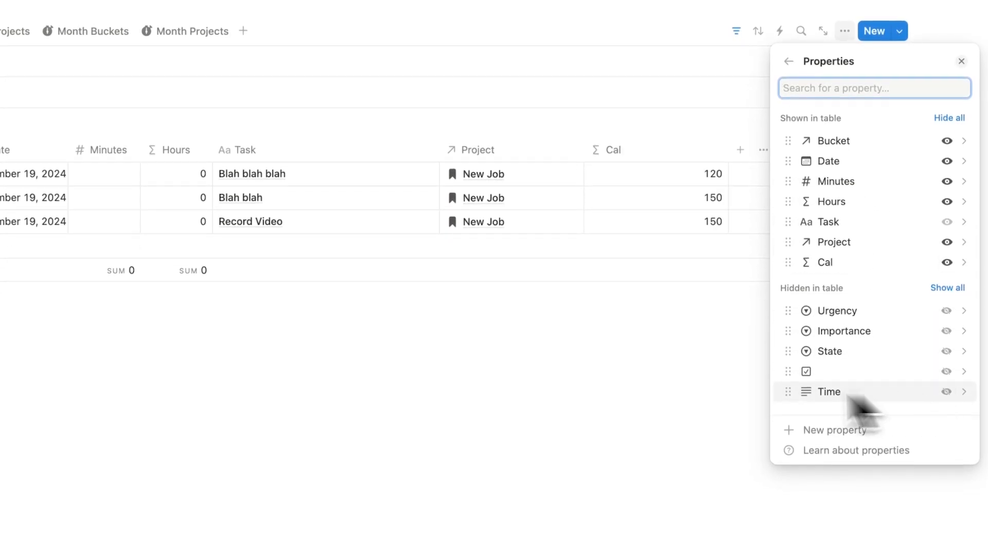
pyautogui.click(695, 302)
pyautogui.moveTo(728, 148); pyautogui.dragTo(98, 141)
# - Add a Sum calculation under the Cal column
pyautogui.click(275, 278)
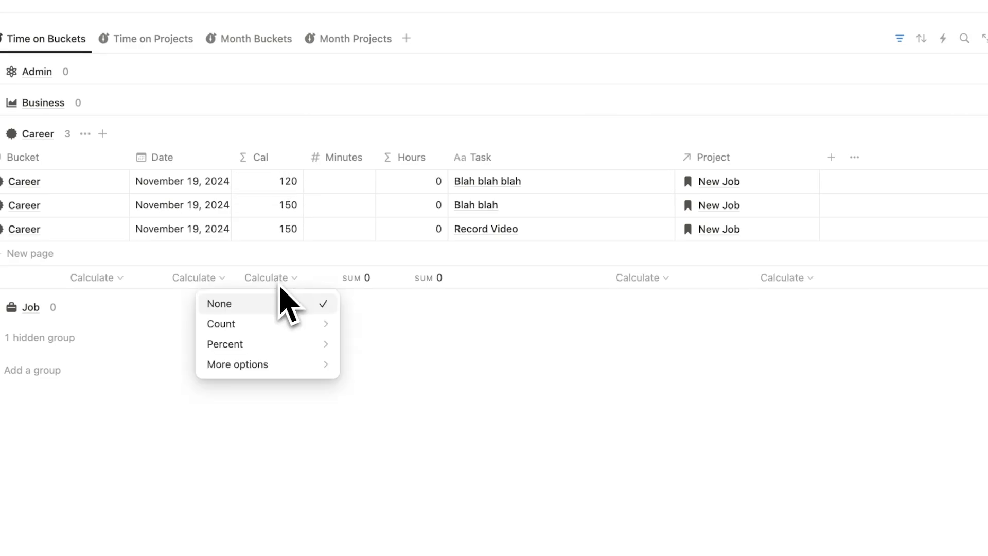
pyautogui.moveTo(273, 363)
pyautogui.click(389, 315)
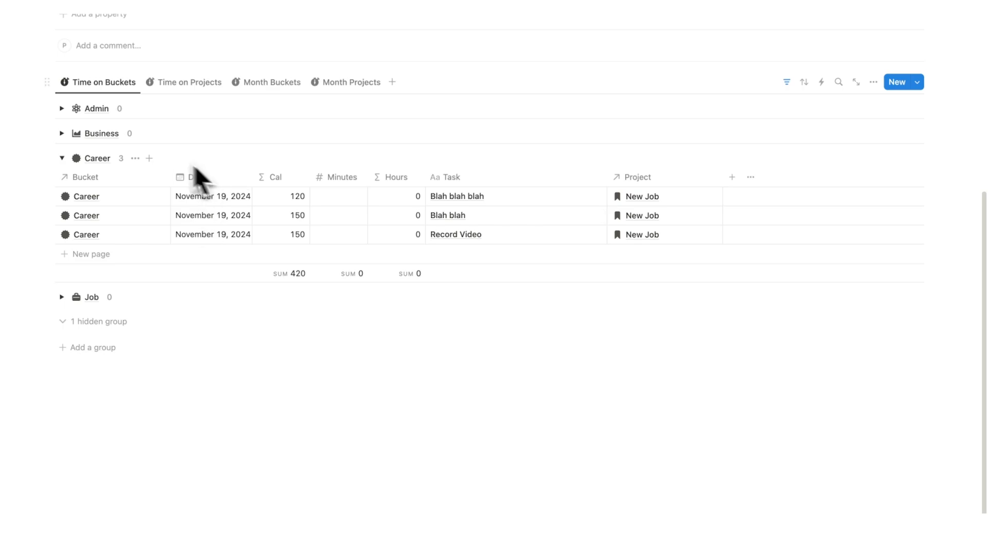
# - Expand the Admin and Business groups to check their totals, and collapse them again
pyautogui.click(61, 109)
pyautogui.click(62, 133)
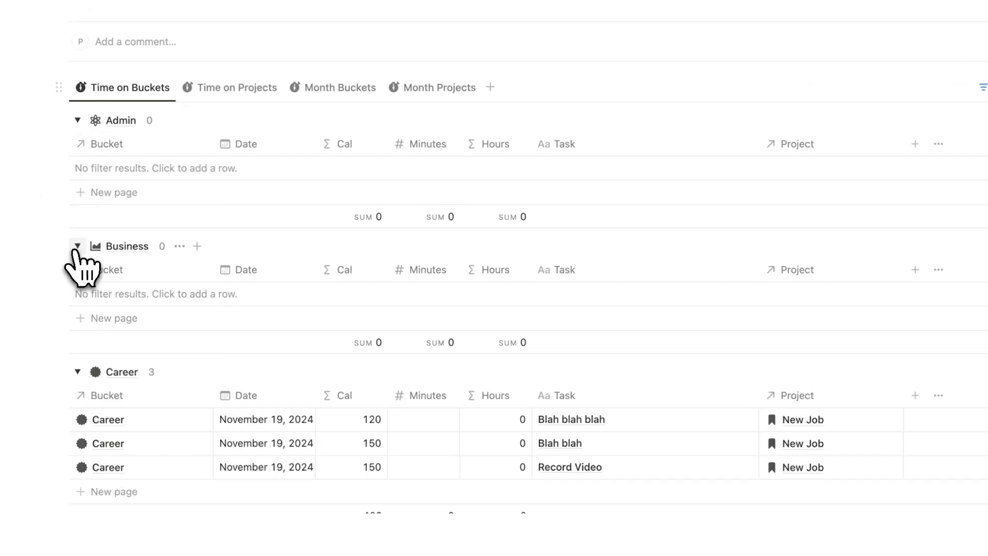
pyautogui.click(77, 246)
pyautogui.click(78, 120)
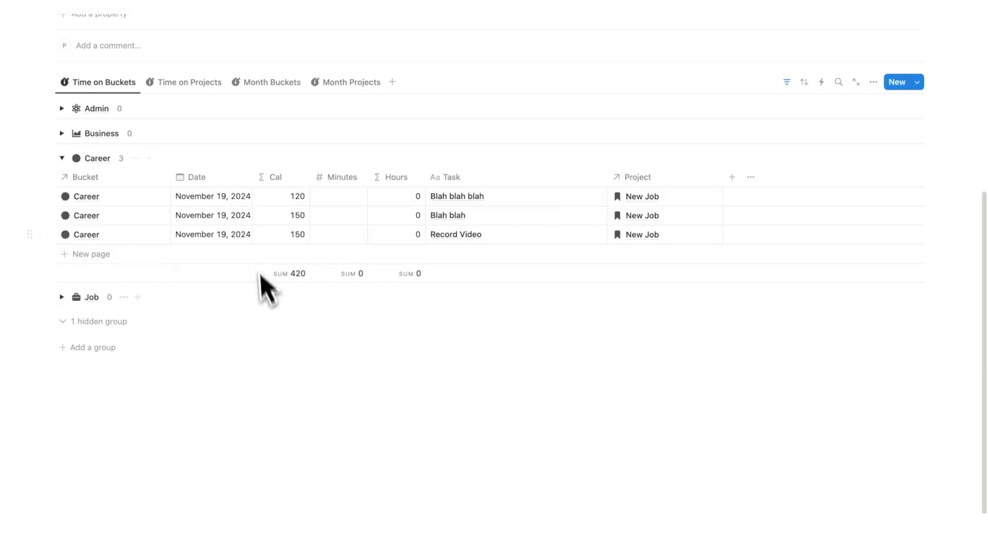
# - Add two Career tasks, "Record video" and "Record Video", and fill in their Minutes, using 150 for the first
pyautogui.click(87, 254)
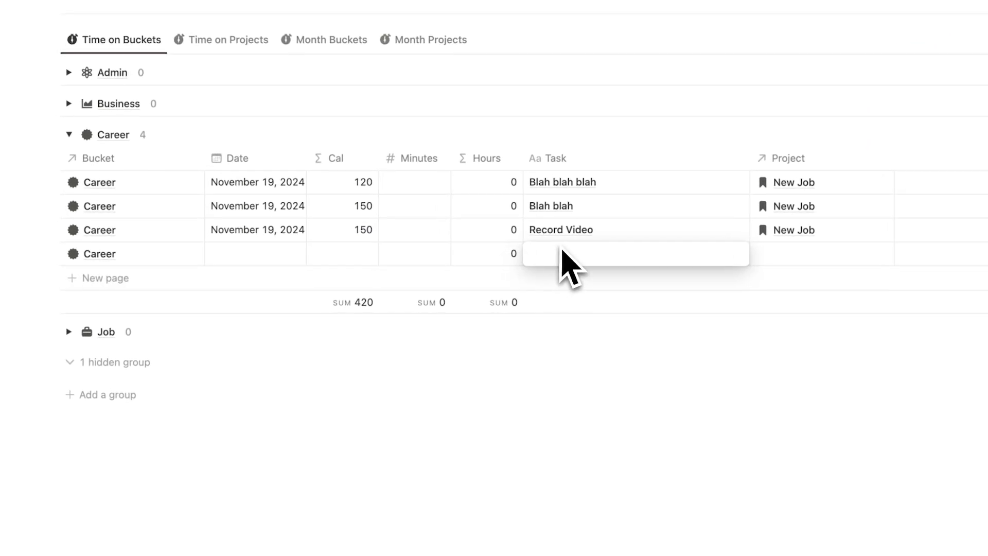
pyautogui.write('Recor')
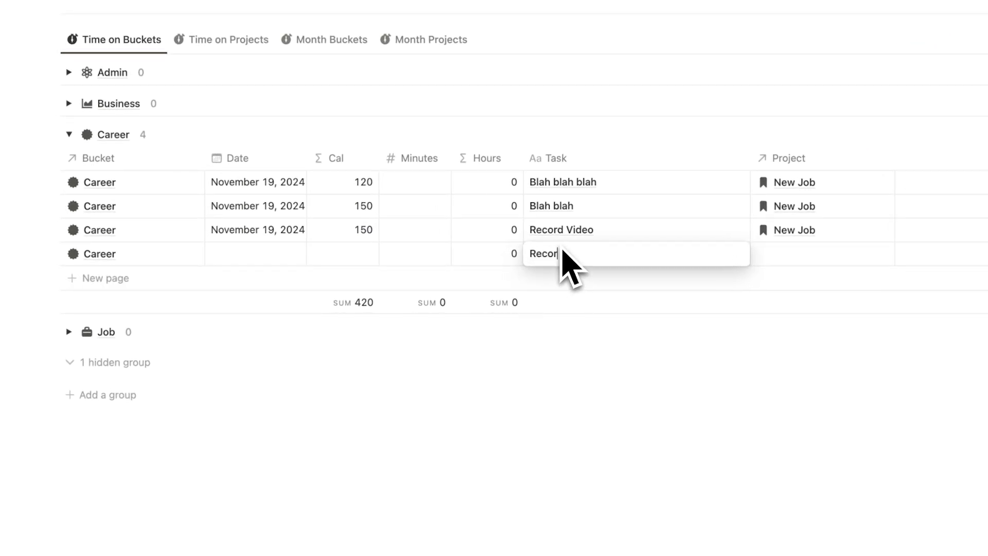
pyautogui.write('d video')
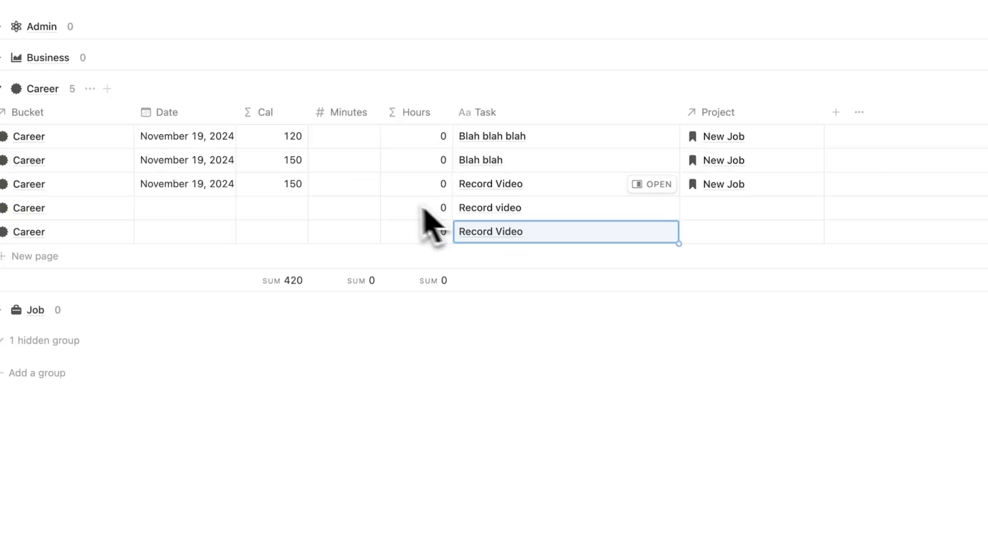
pyautogui.click(357, 208)
pyautogui.write('150')
pyautogui.press('Return')
pyautogui.write('1')
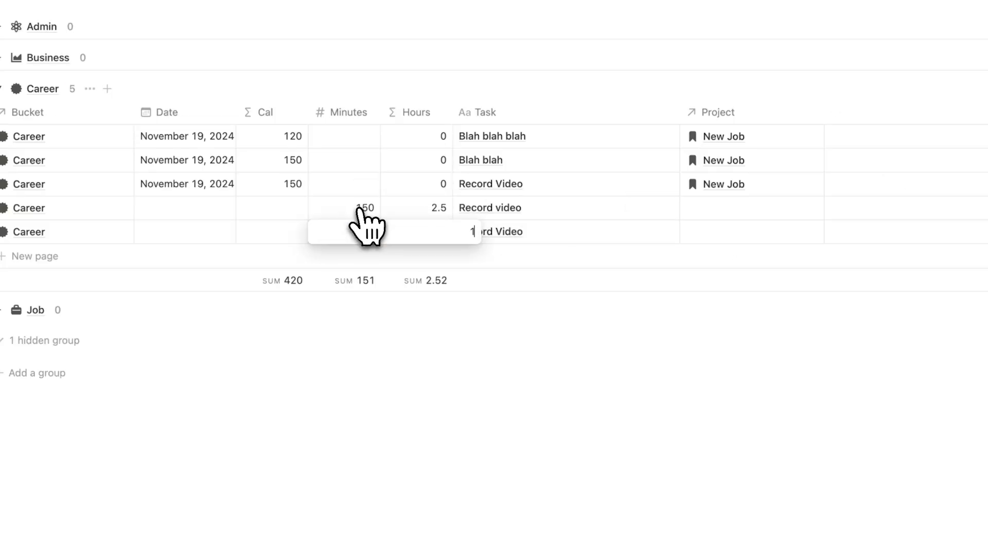
pyautogui.press('Return')
pyautogui.click(562, 463)
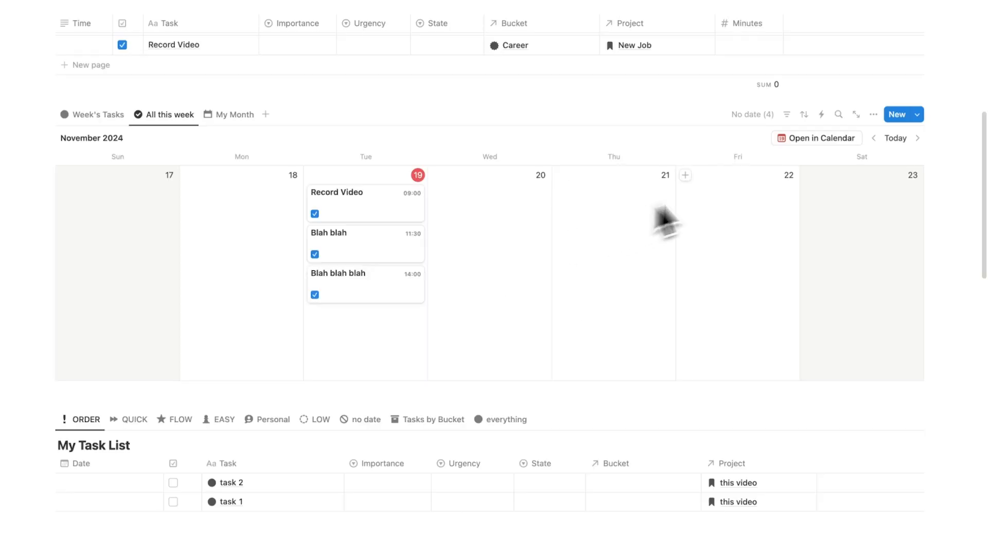
# - Add a task from the Habit 1 template to November 19 in the weekly calendar and close its page
pyautogui.click(917, 114)
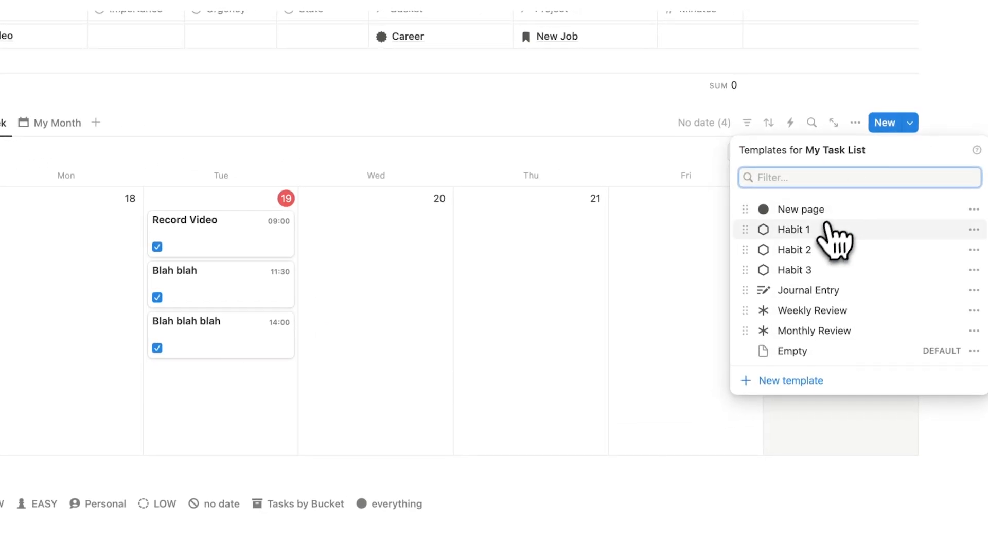
pyautogui.click(638, 247)
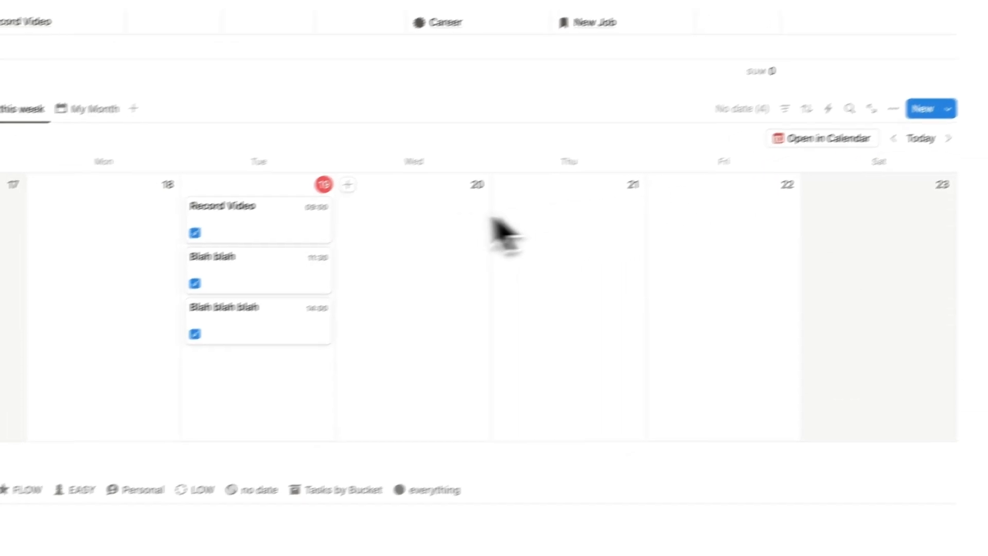
pyautogui.click(347, 184)
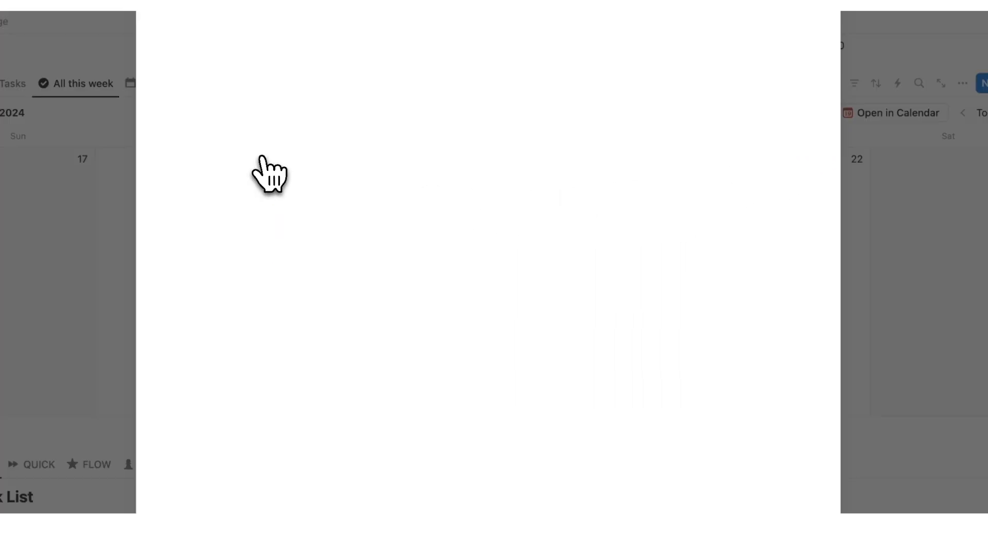
pyautogui.scroll(-5, 272, 170)
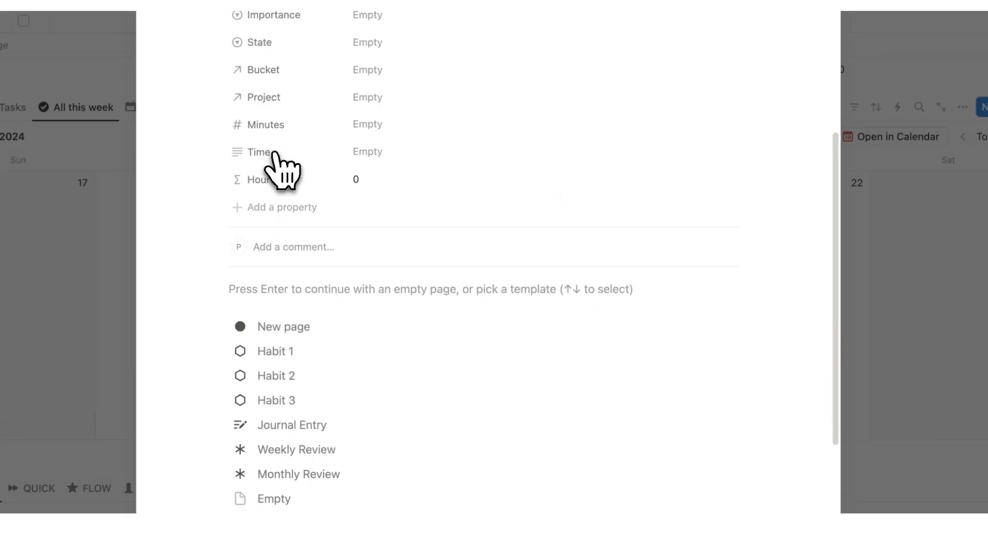
pyautogui.click(309, 343)
pyautogui.click(875, 309)
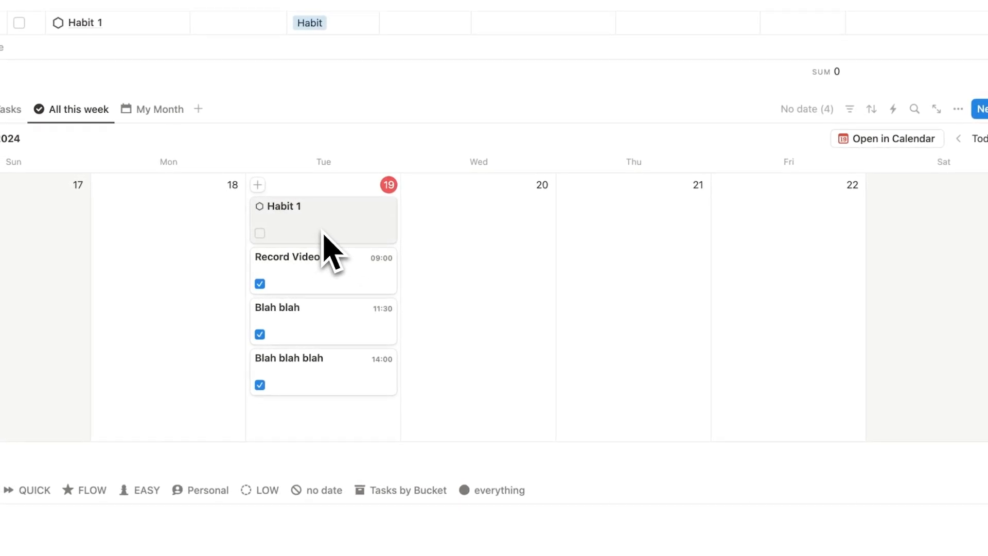
# - Configure the Habit 1 template as "Running" with the Fitness bucket and a new "Marathon" project
pyautogui.click(896, 138)
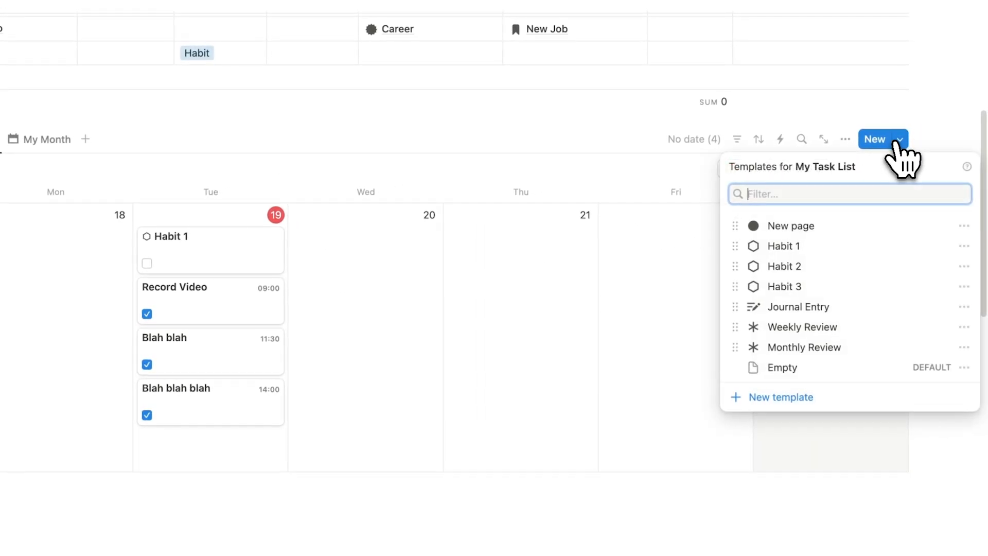
pyautogui.click(963, 246)
pyautogui.click(885, 247)
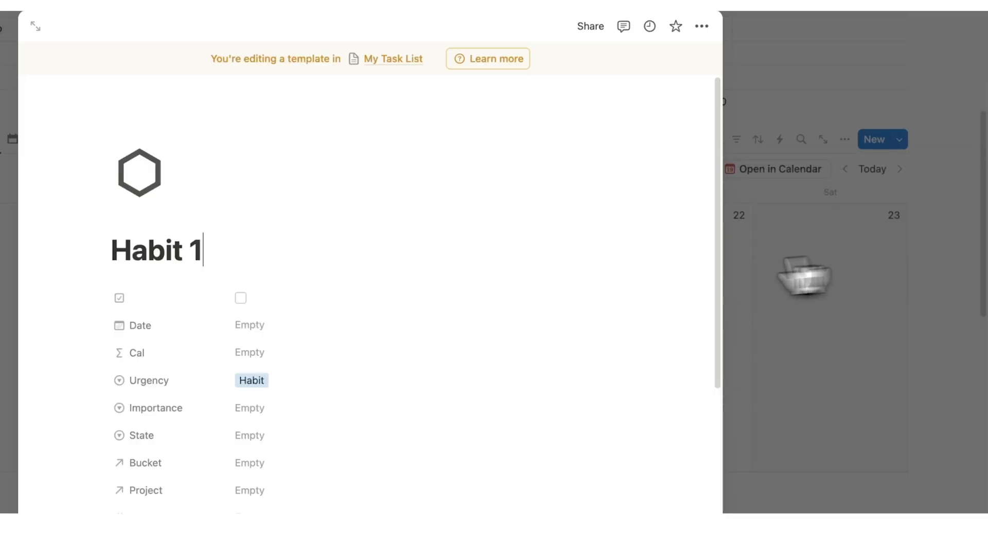
pyautogui.scroll(-4, 386, 241)
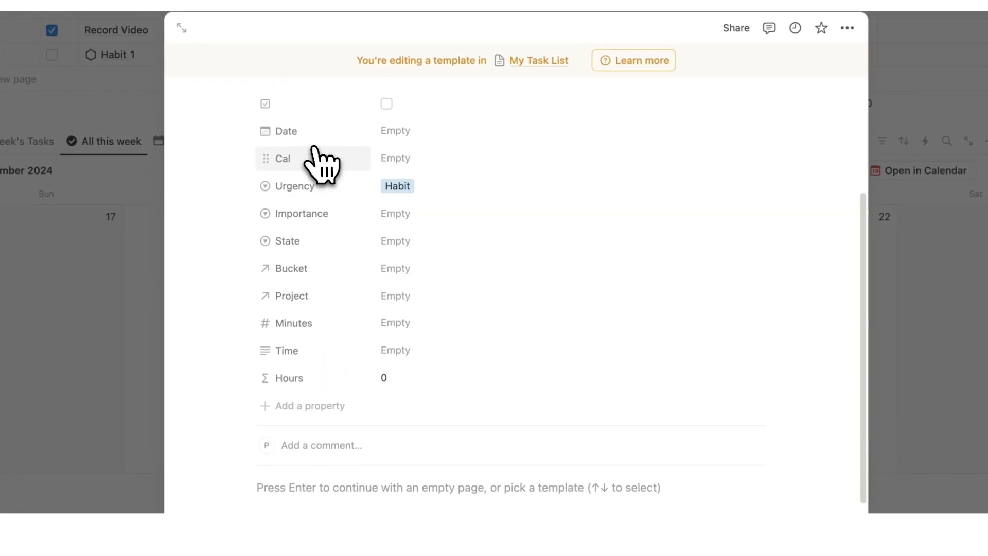
pyautogui.scroll(3, 355, 273)
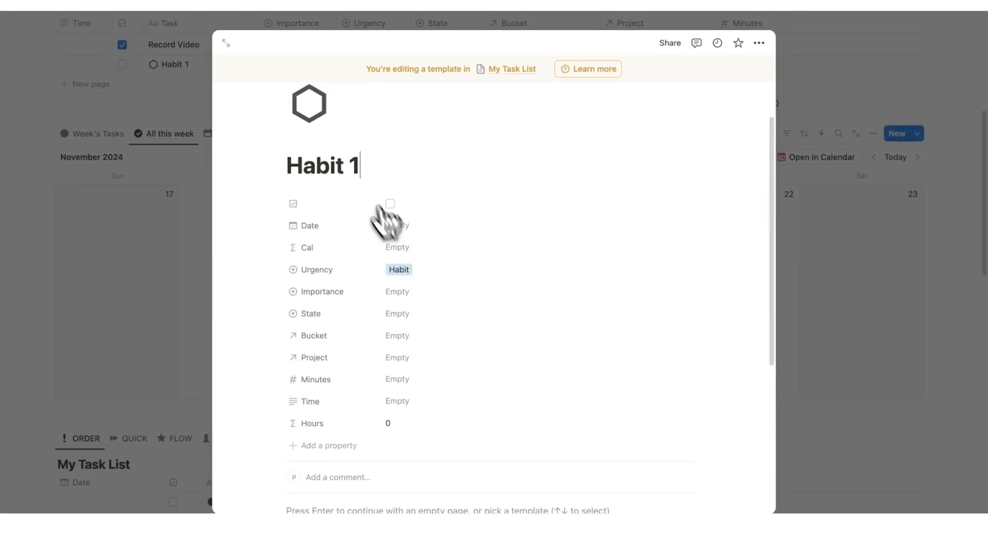
pyautogui.press('super+a')
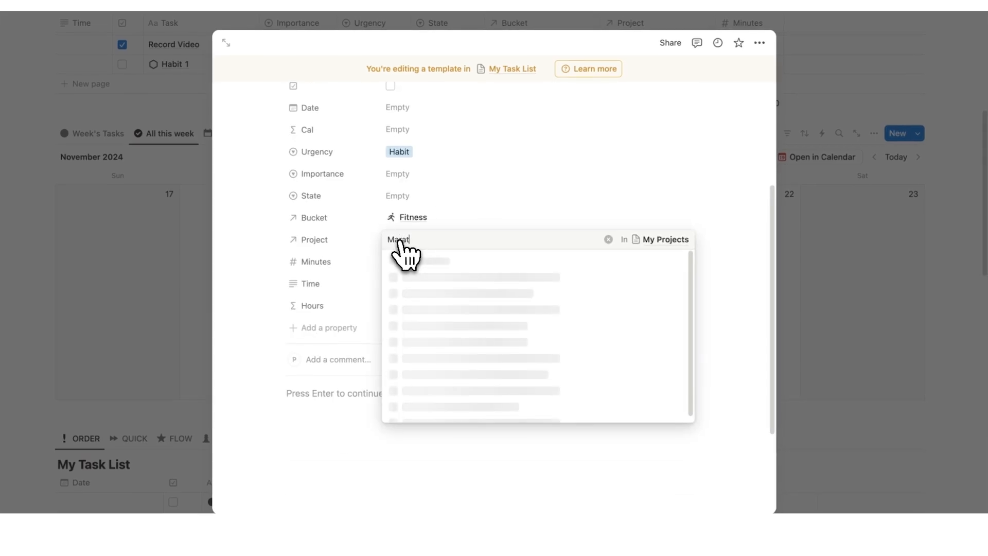
pyautogui.write('thon')
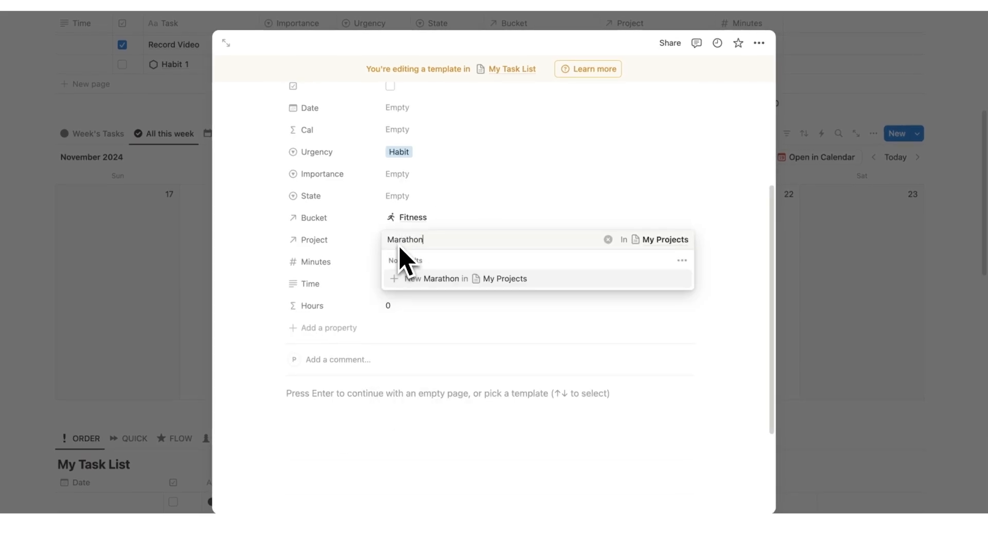
pyautogui.click(404, 259)
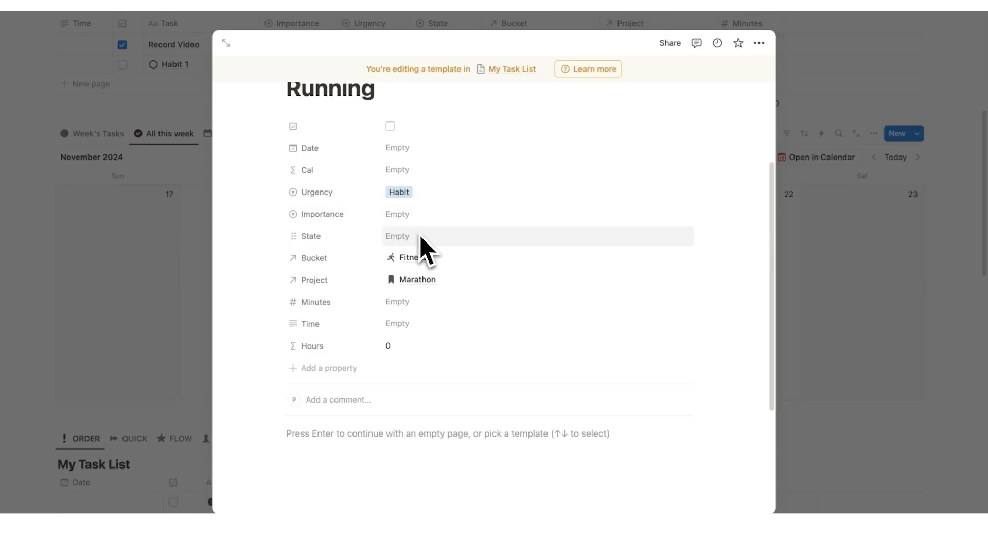
# - Close the template editor, add a task from the Running template to November 20 in the weekly calendar, and close its page
pyautogui.click(878, 260)
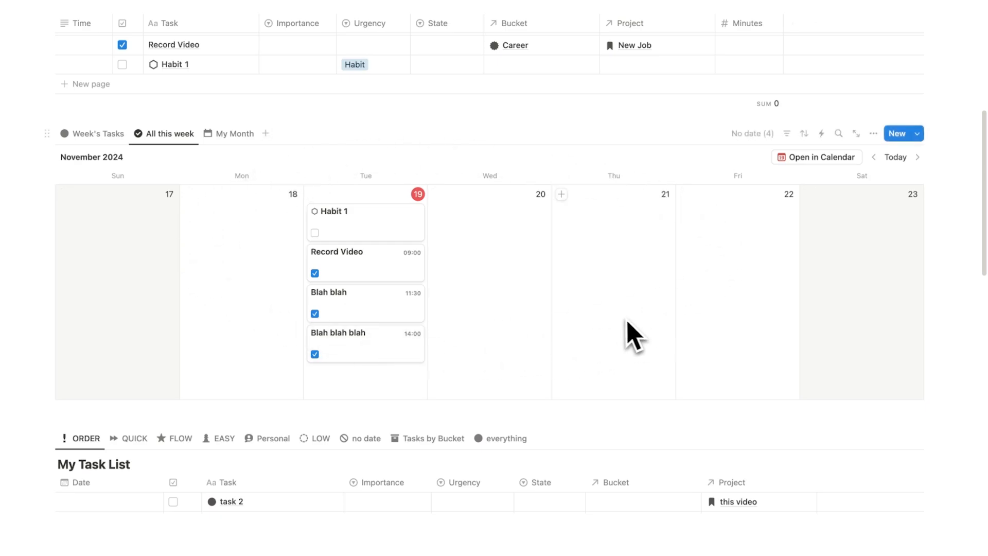
pyautogui.click(437, 194)
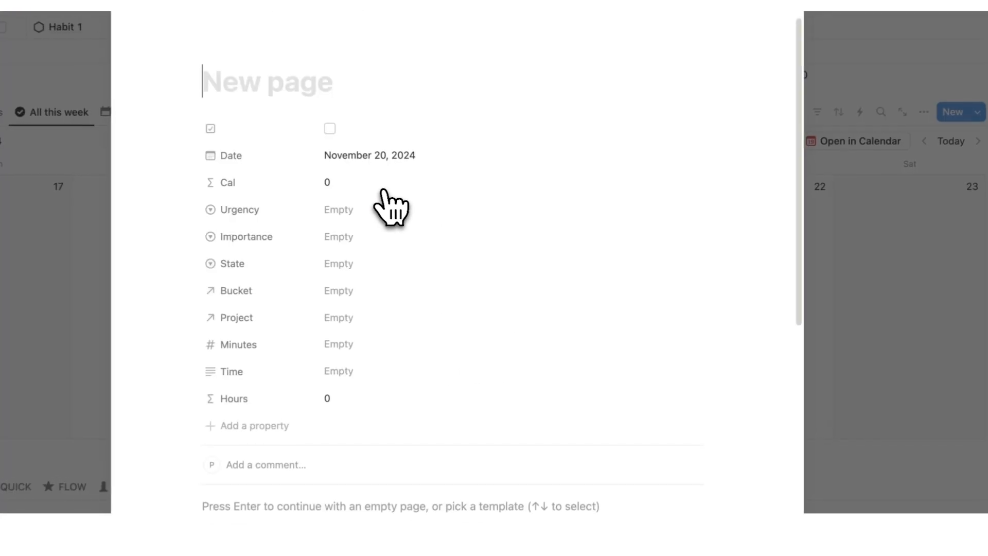
pyautogui.scroll(-5, 360, 247)
pyautogui.click(355, 281)
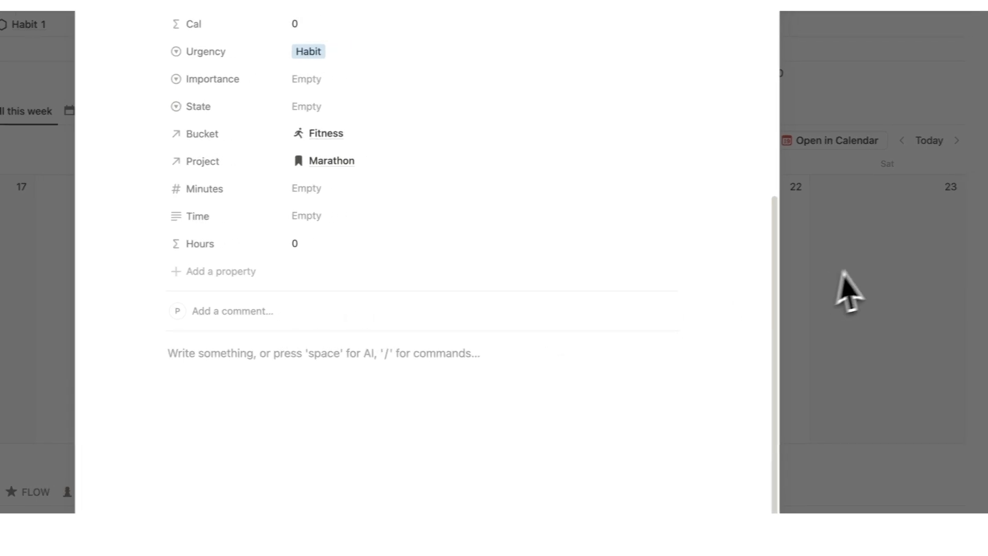
pyautogui.click(875, 287)
# - Open the November 20 Running task to check its prefilled Bucket and Project, and close it
pyautogui.click(401, 220)
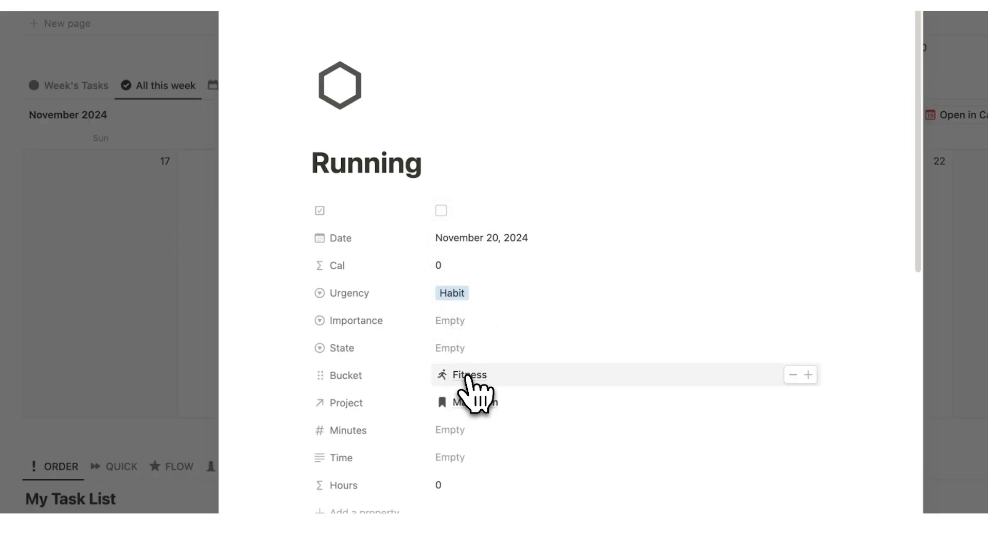
pyautogui.press('Escape')
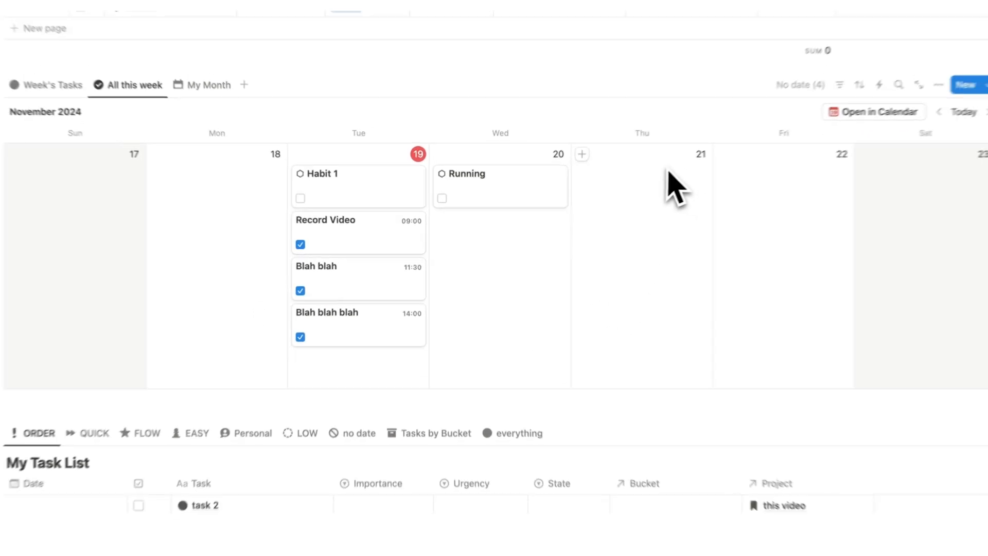
pyautogui.click(986, 85)
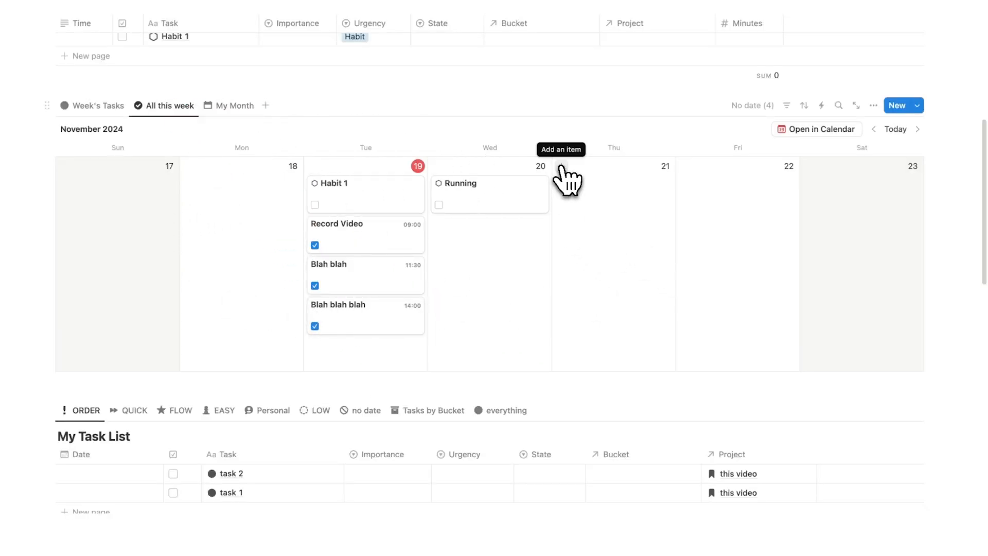
# - Add a task from the Weekly Review template to November 21 in the weekly calendar
pyautogui.click(561, 165)
pyautogui.scroll(-5, 514, 247)
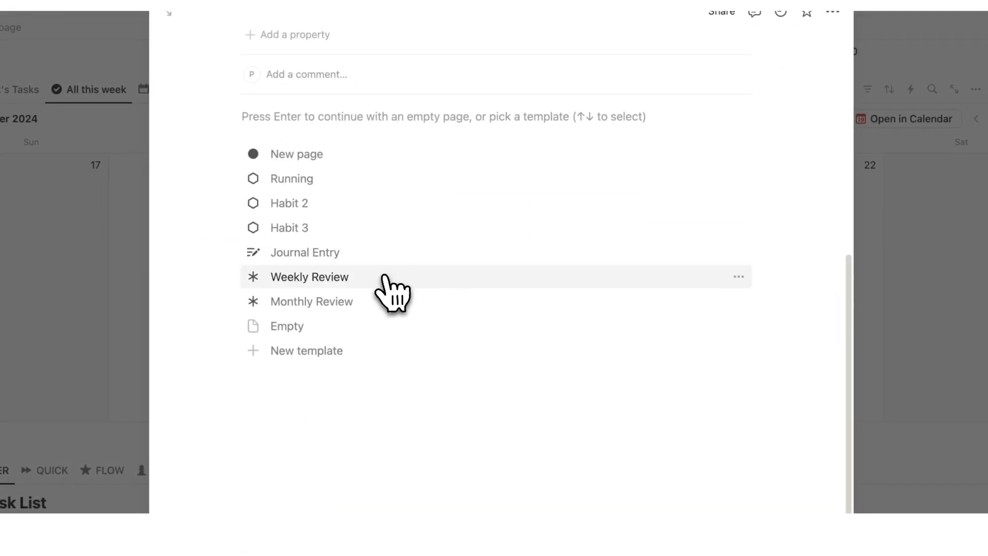
pyautogui.click(384, 277)
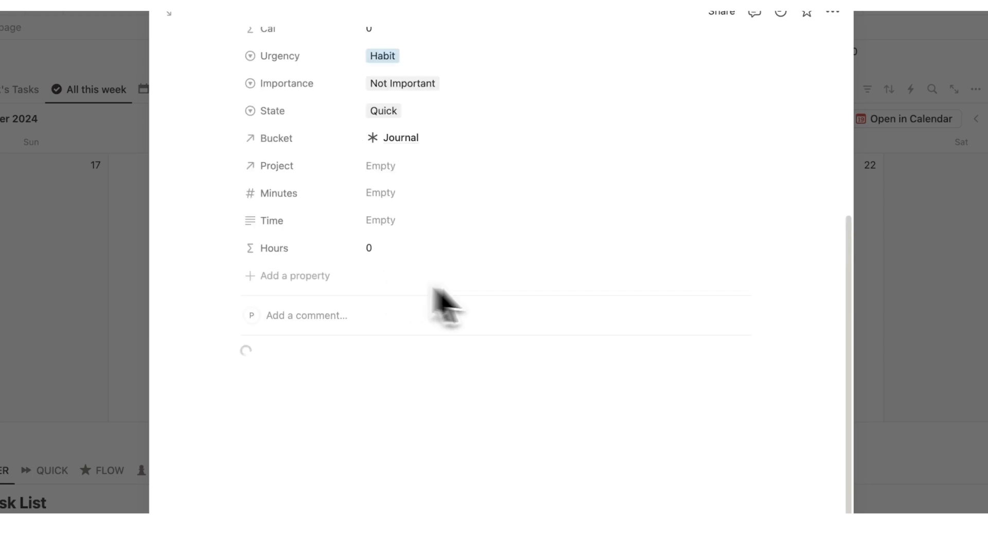
# - Look through the Weekly Review page's reflection questions, completed tasks, embedded calendar and bottlenecks section, and close the page
pyautogui.scroll(-15, 214, 214)
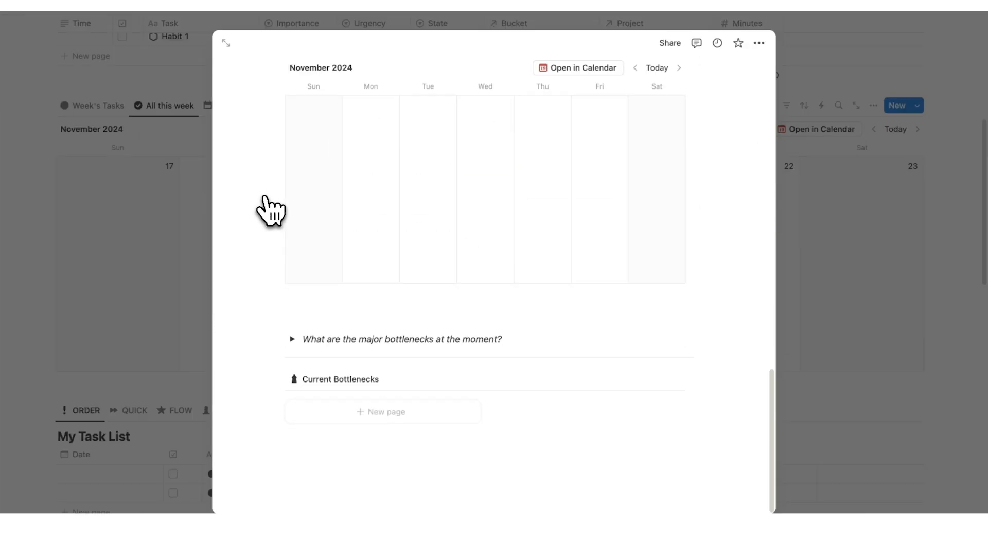
pyautogui.scroll(6, 221, 219)
pyautogui.scroll(10, 368, 295)
pyautogui.click(808, 280)
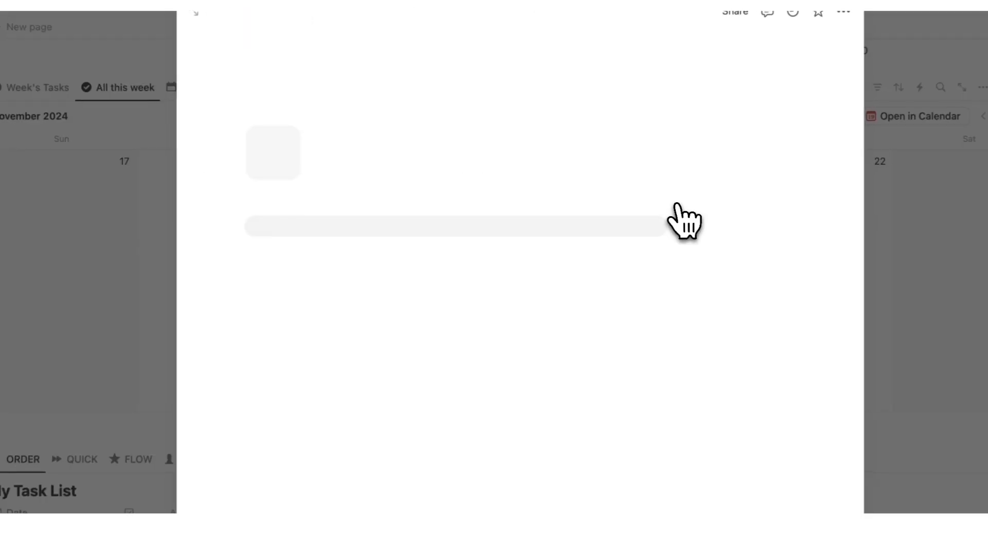
pyautogui.scroll(-10, 540, 232)
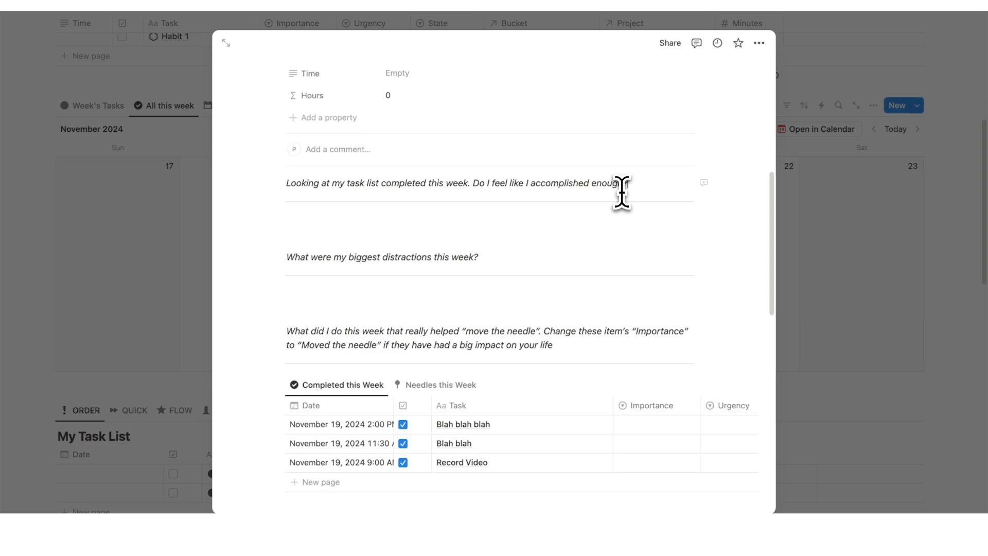
pyautogui.click(779, 219)
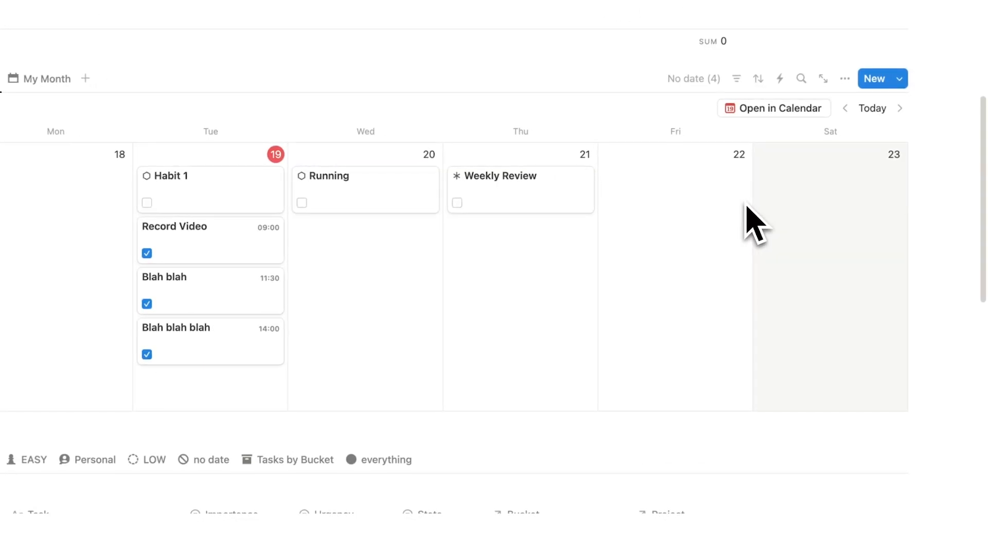